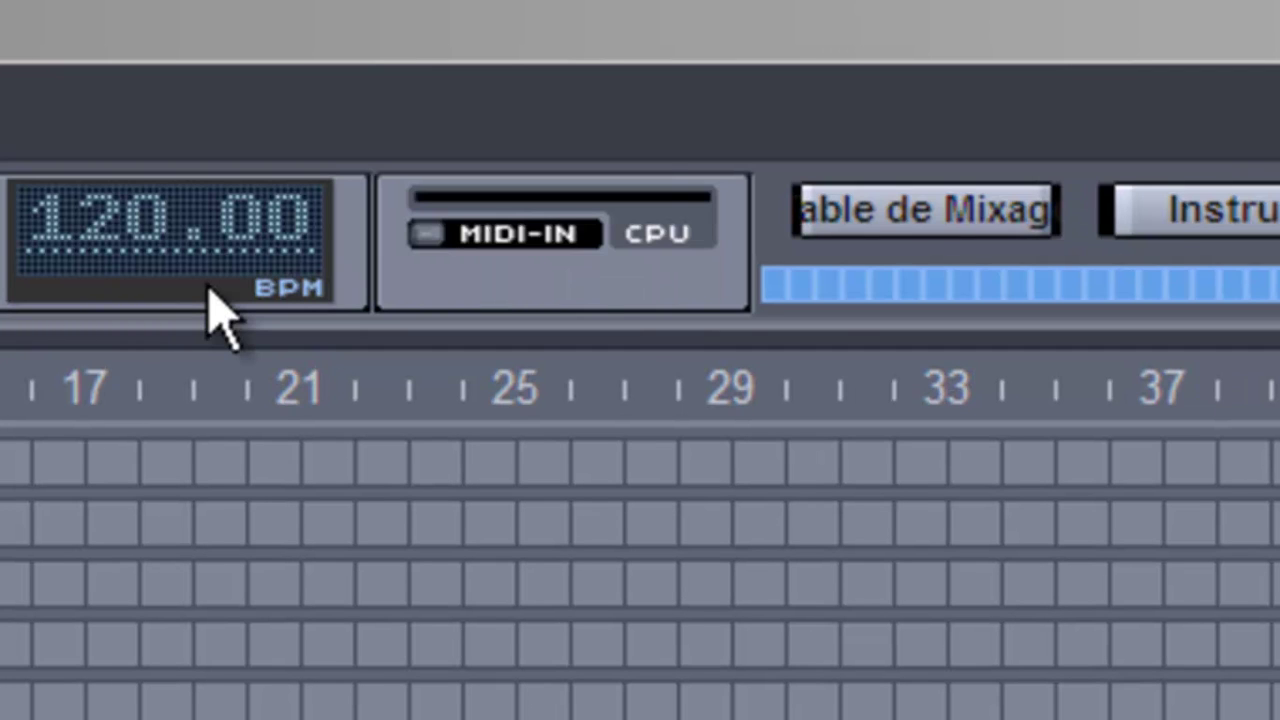
Step: Show the mixer and look through its first instrument channels
left_click(910, 215)
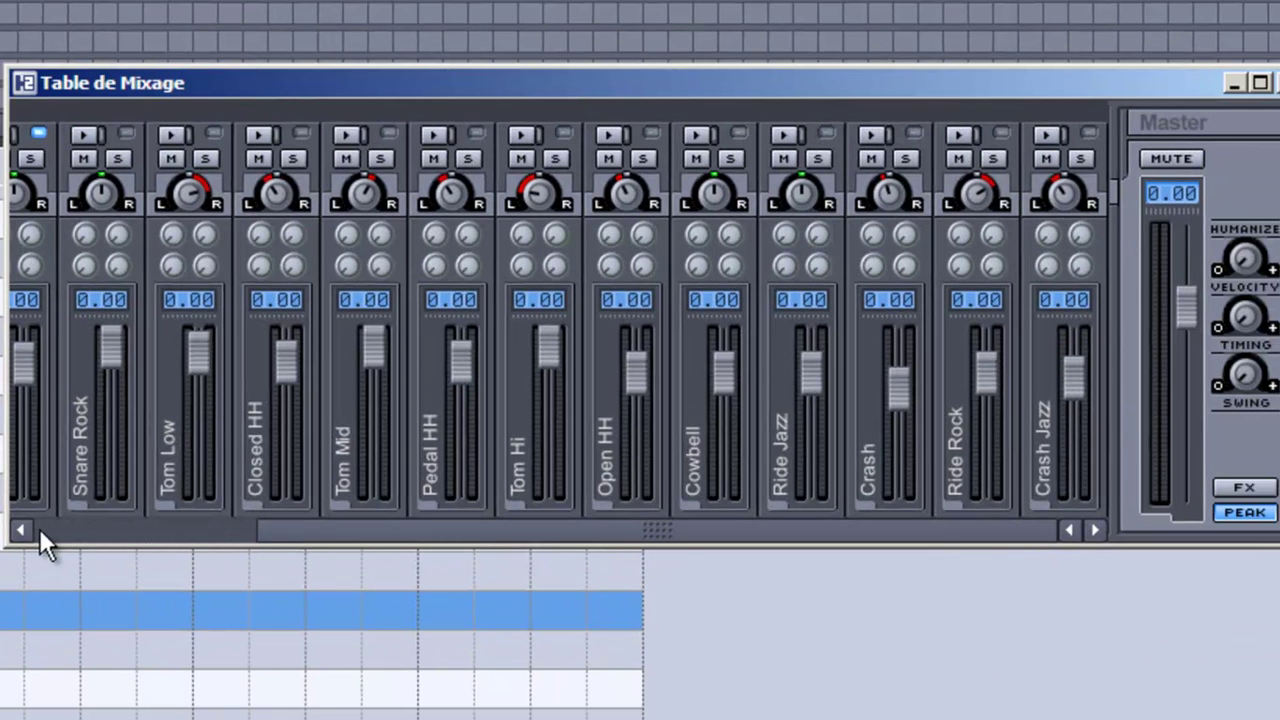
left_click(24, 530)
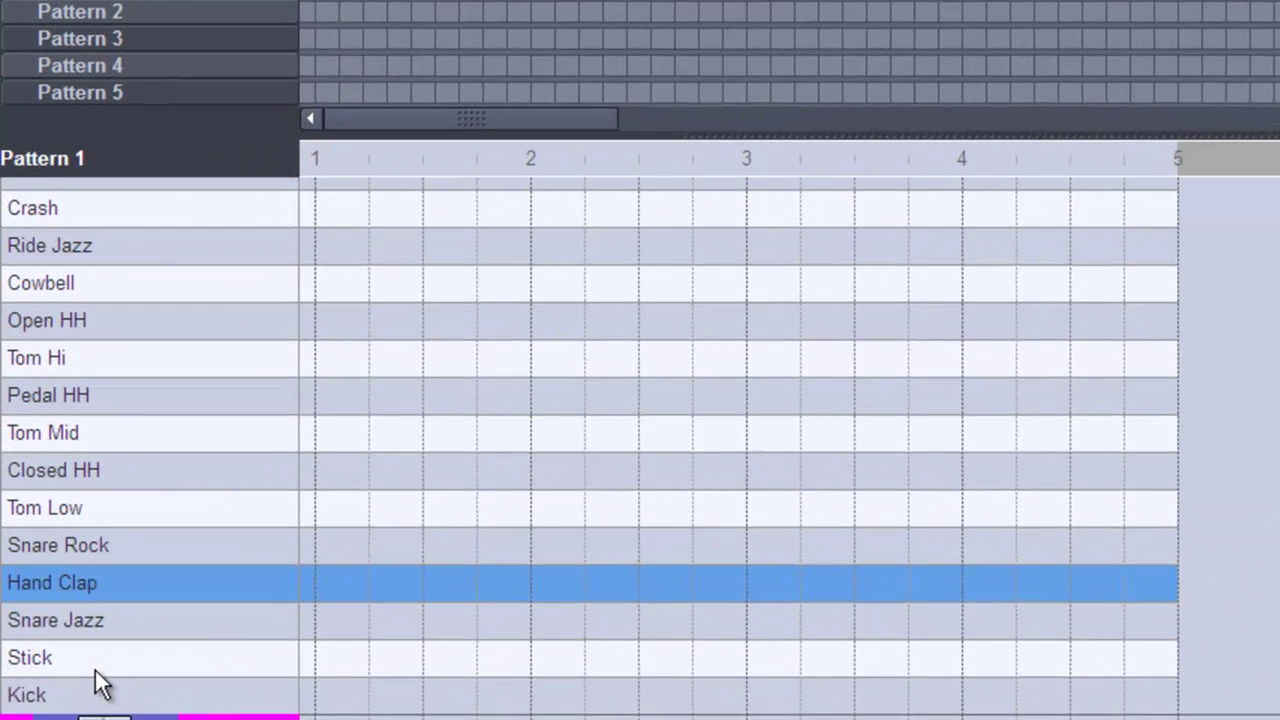
Step: Audition the drum kit's individual sounds in Pattern 1, including Stick, Hand Clap, Tom Low, Tom Mid and Pedal HH
left_click(60, 570)
left_click(104, 660)
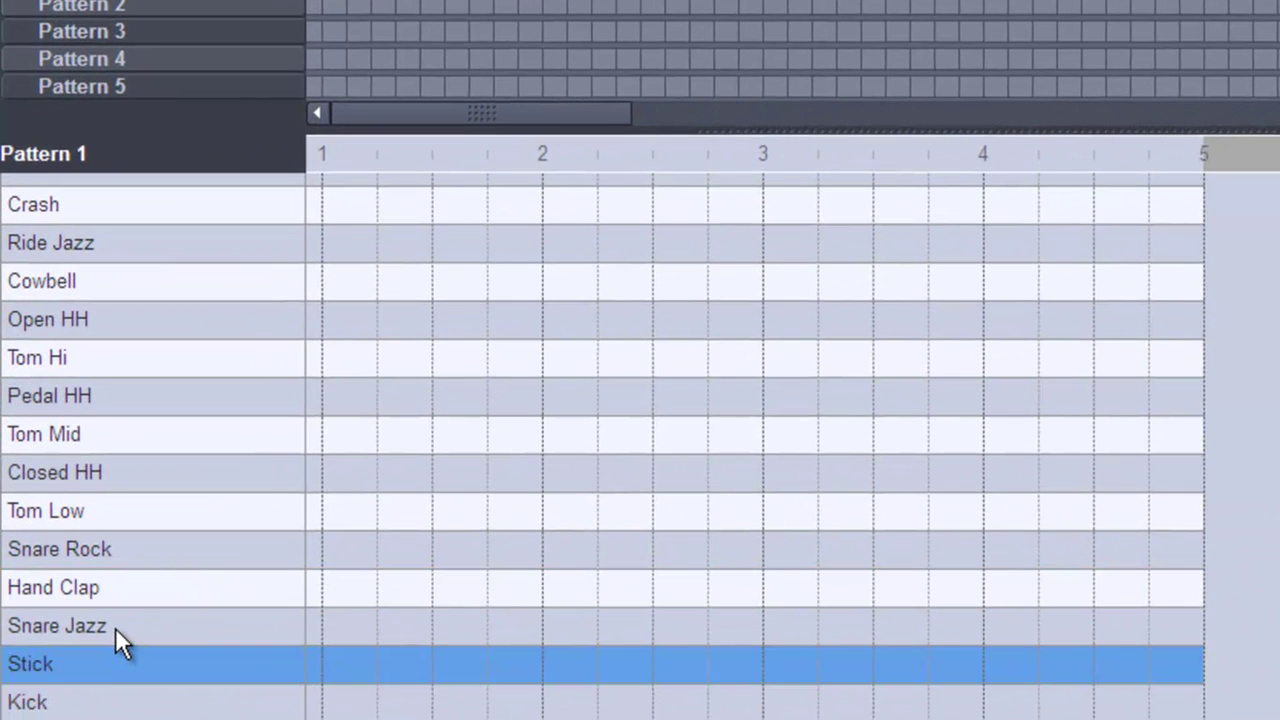
left_click(118, 590)
left_click(104, 545)
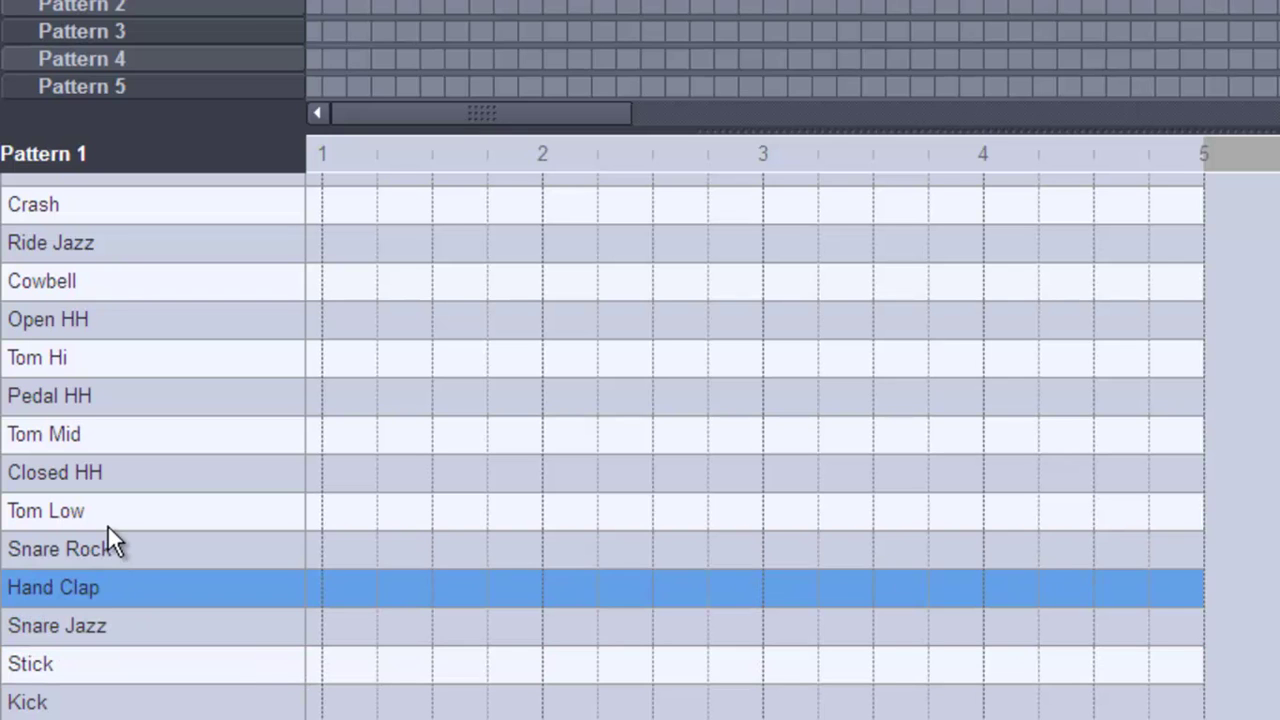
left_click(111, 516)
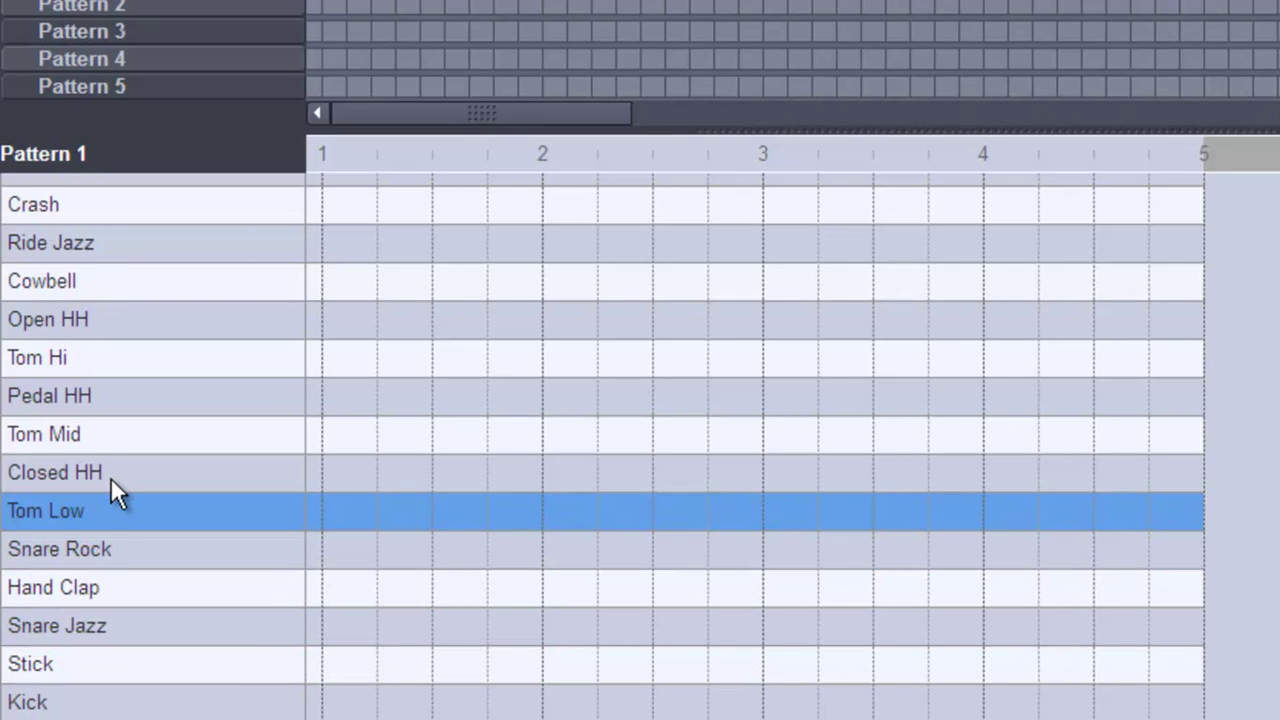
left_click(118, 472)
left_click(123, 425)
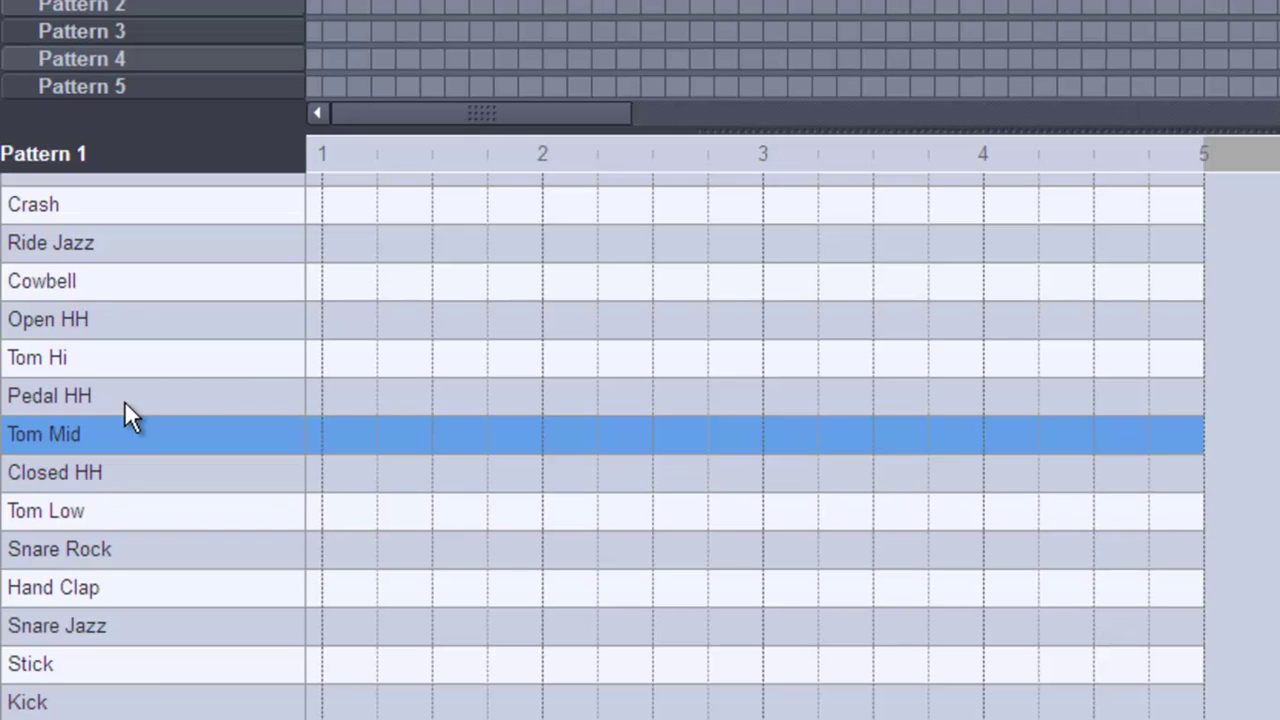
left_click(129, 402)
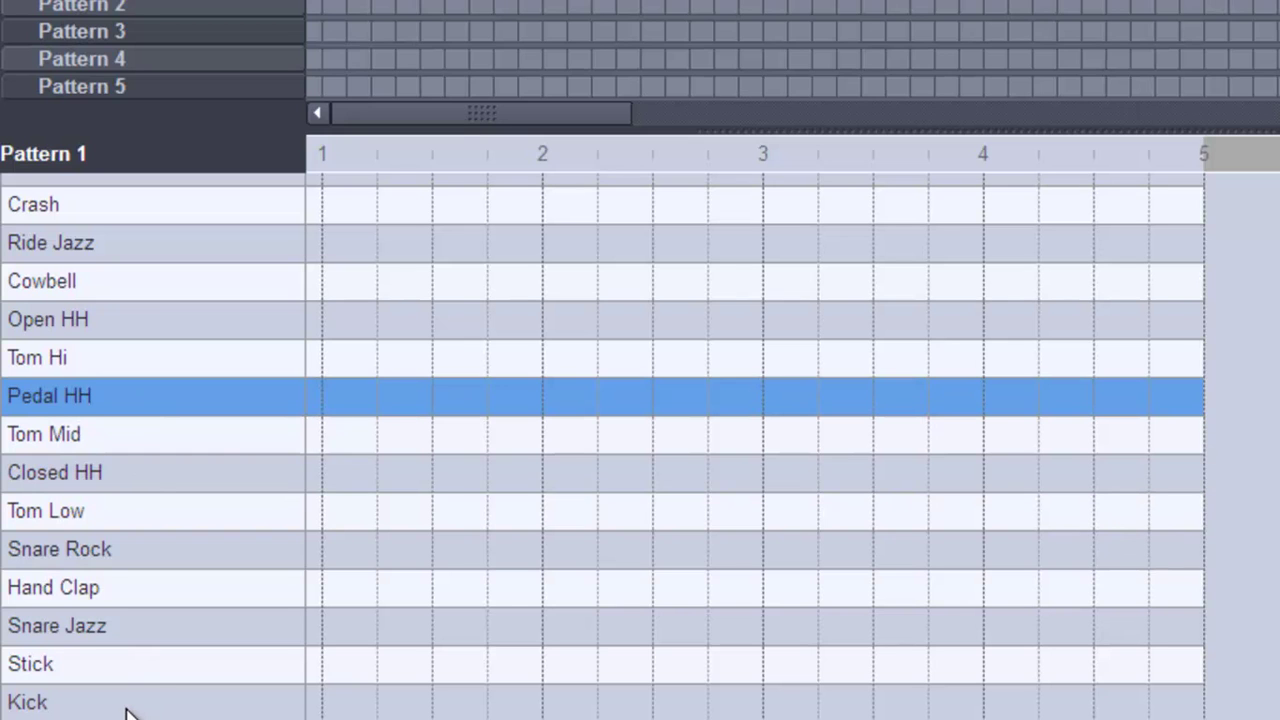
Step: Place Kick notes on beats 1, 2, 3, 4 and halfway between 2 and 3, and remove the one on beat 2
left_click(127, 712)
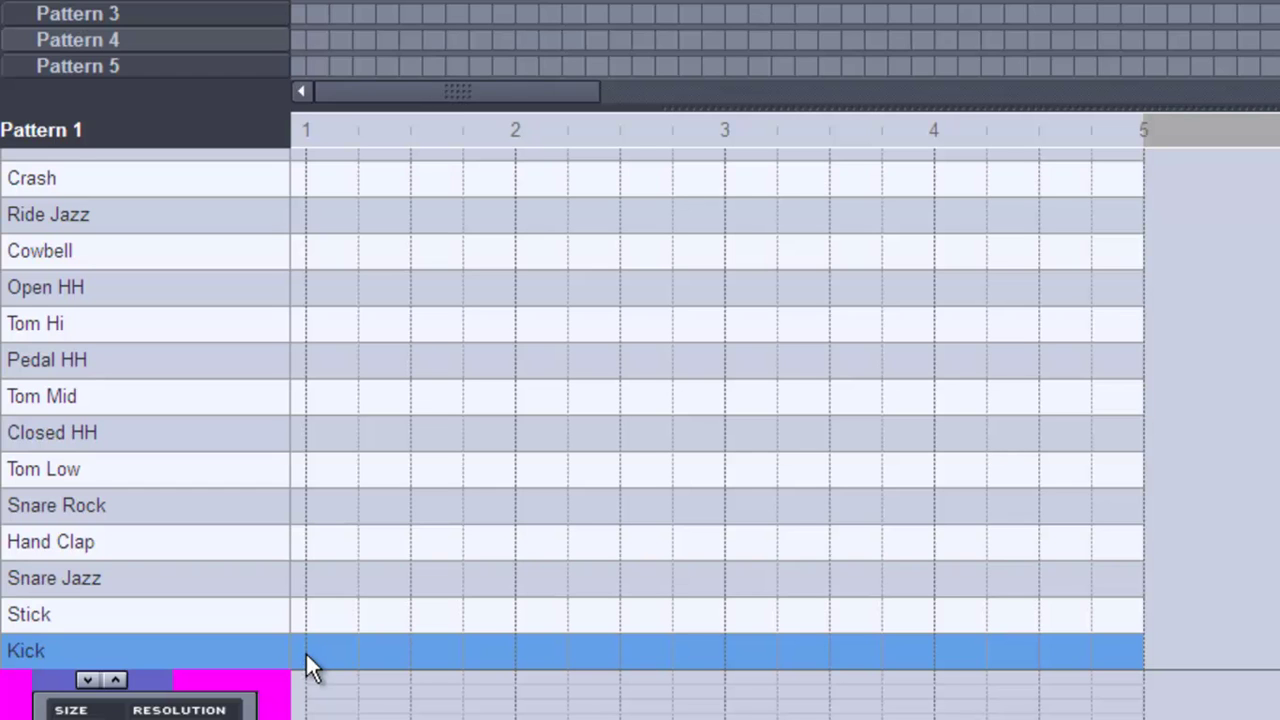
left_click(306, 652)
left_click(515, 650)
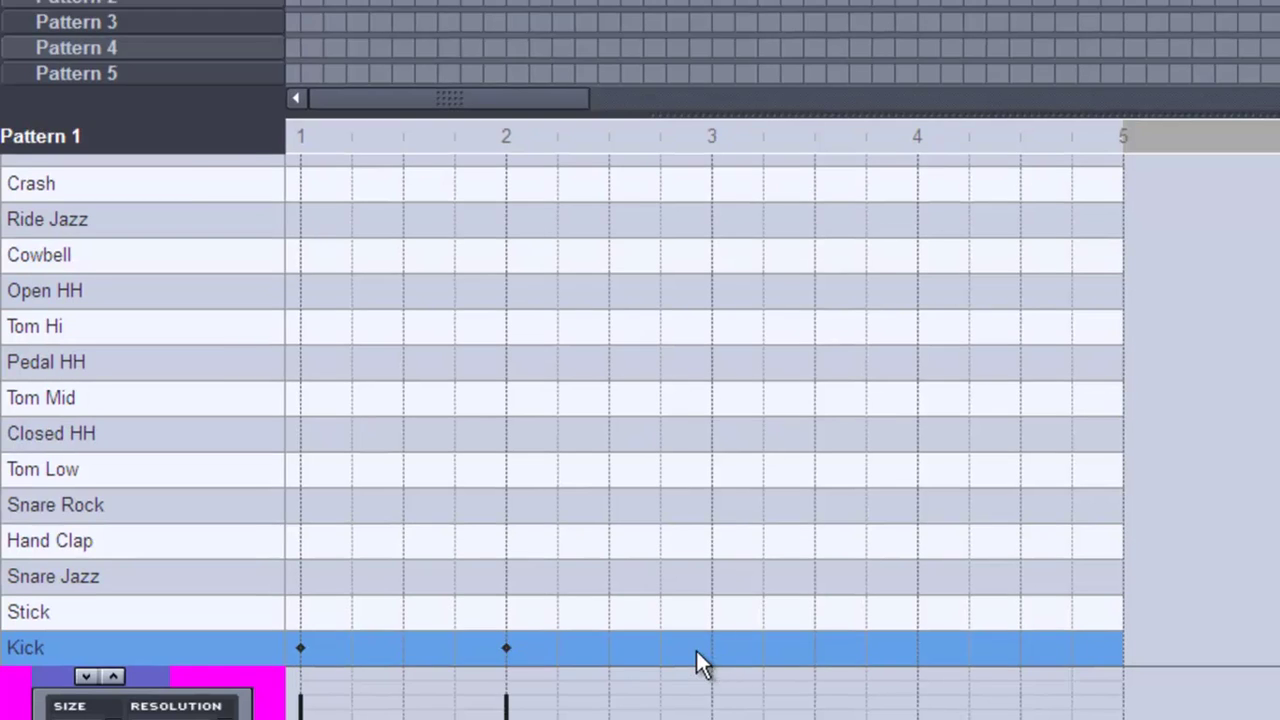
left_click(610, 649)
left_click(819, 634)
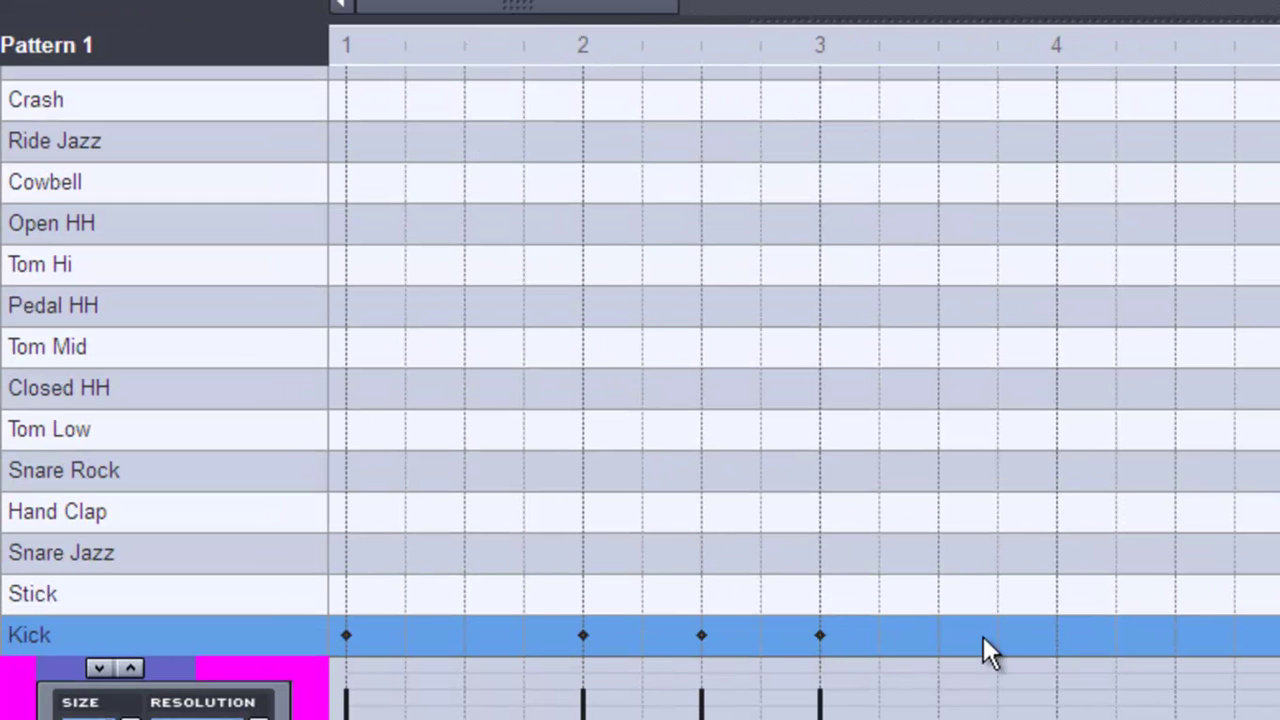
left_click(1057, 634)
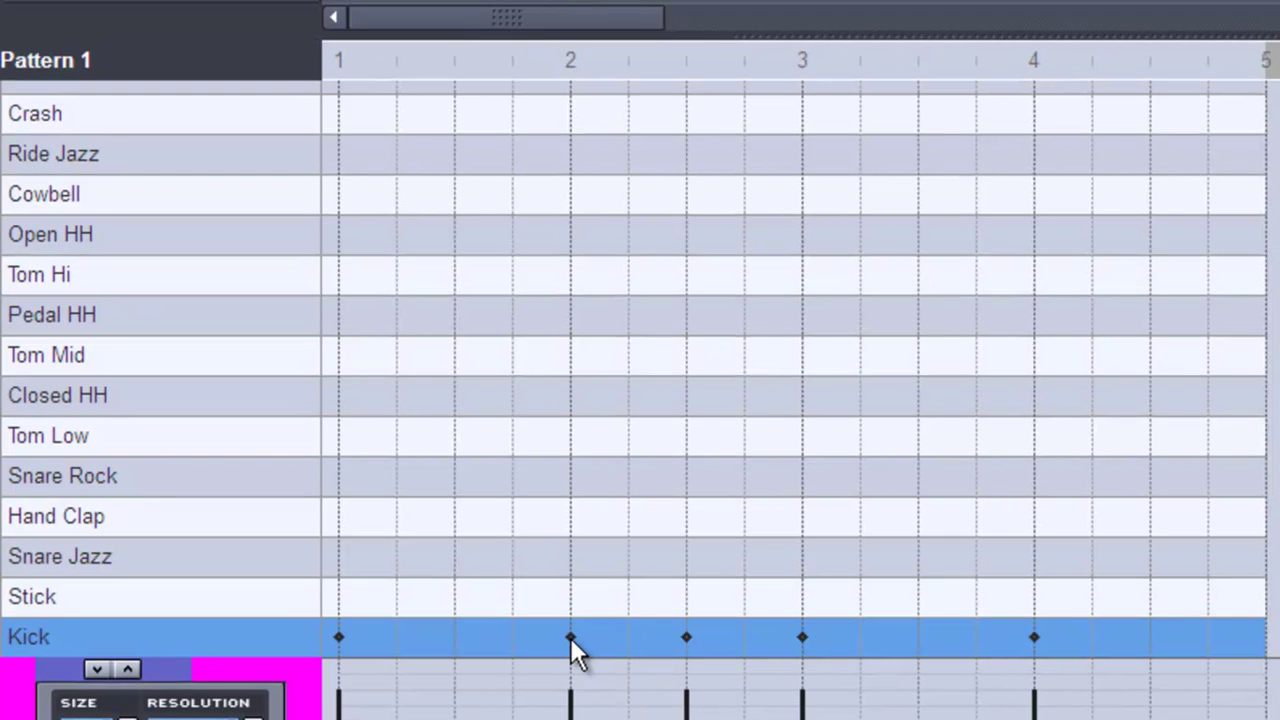
left_click(572, 637)
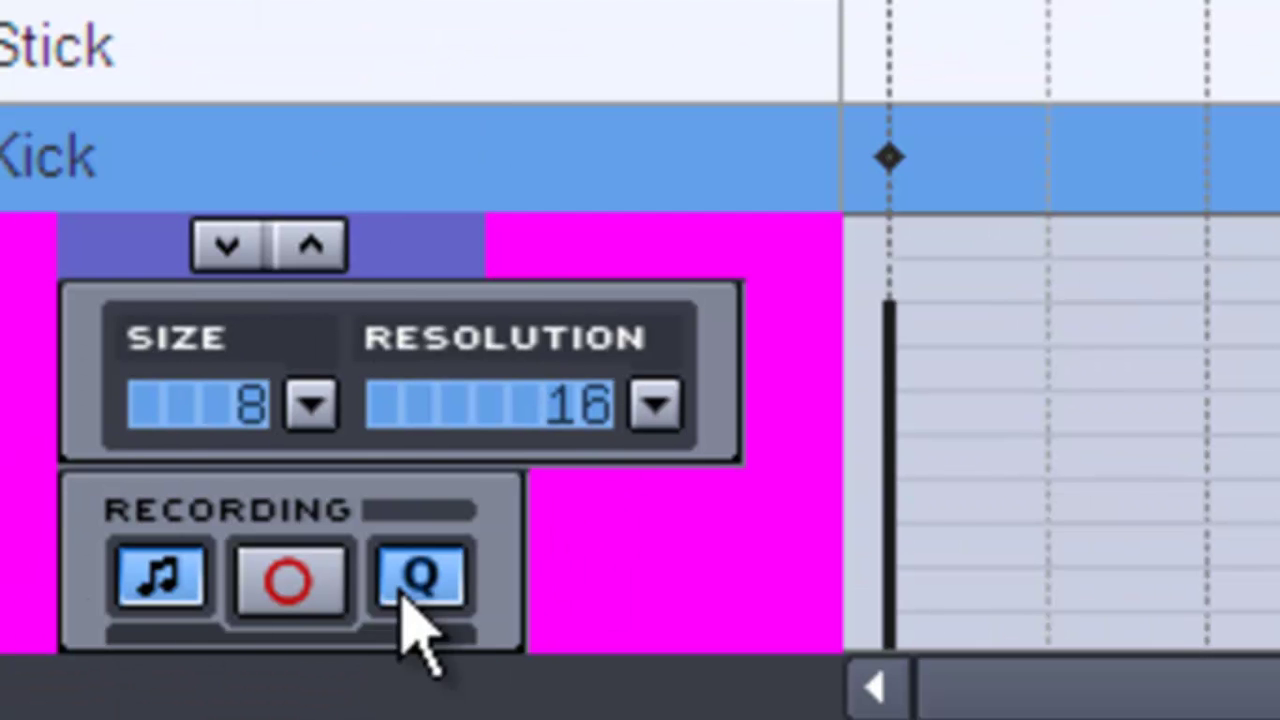
Step: Check the pattern's resolution options, and try a pattern size of 16 before restoring it to 8
left_click(655, 405)
left_click(123, 526)
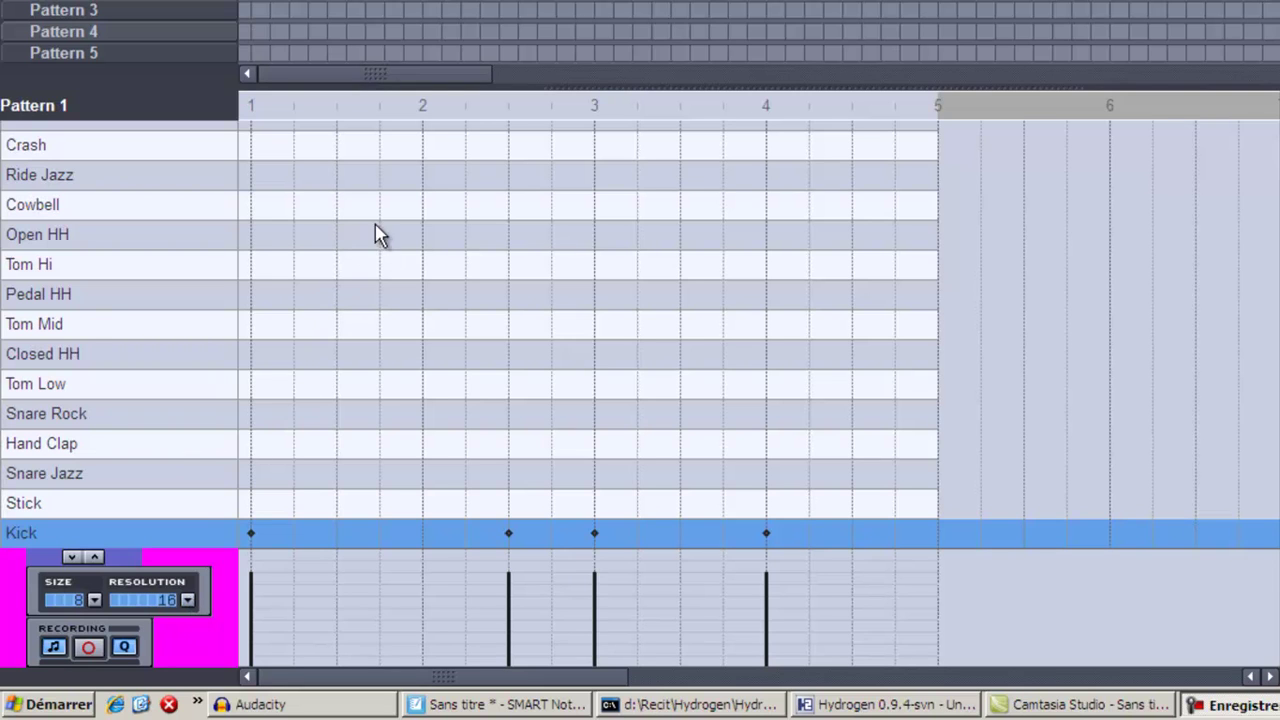
left_click(95, 598)
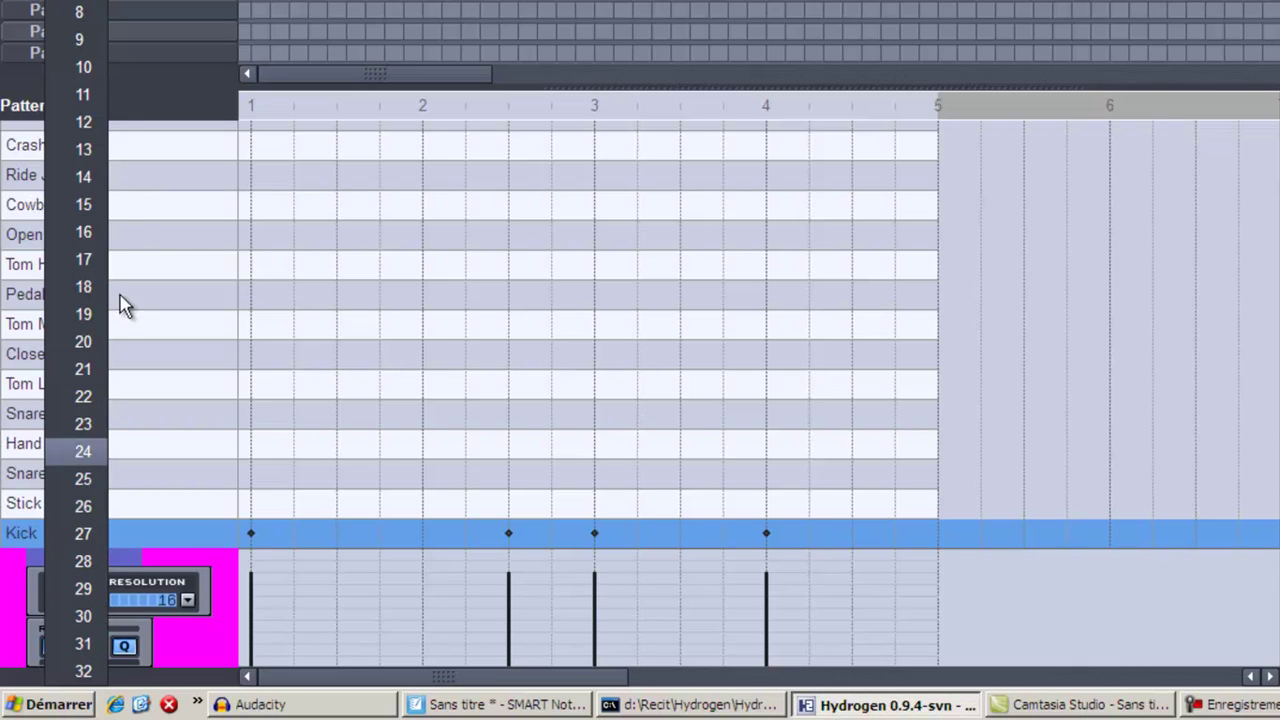
left_click(85, 230)
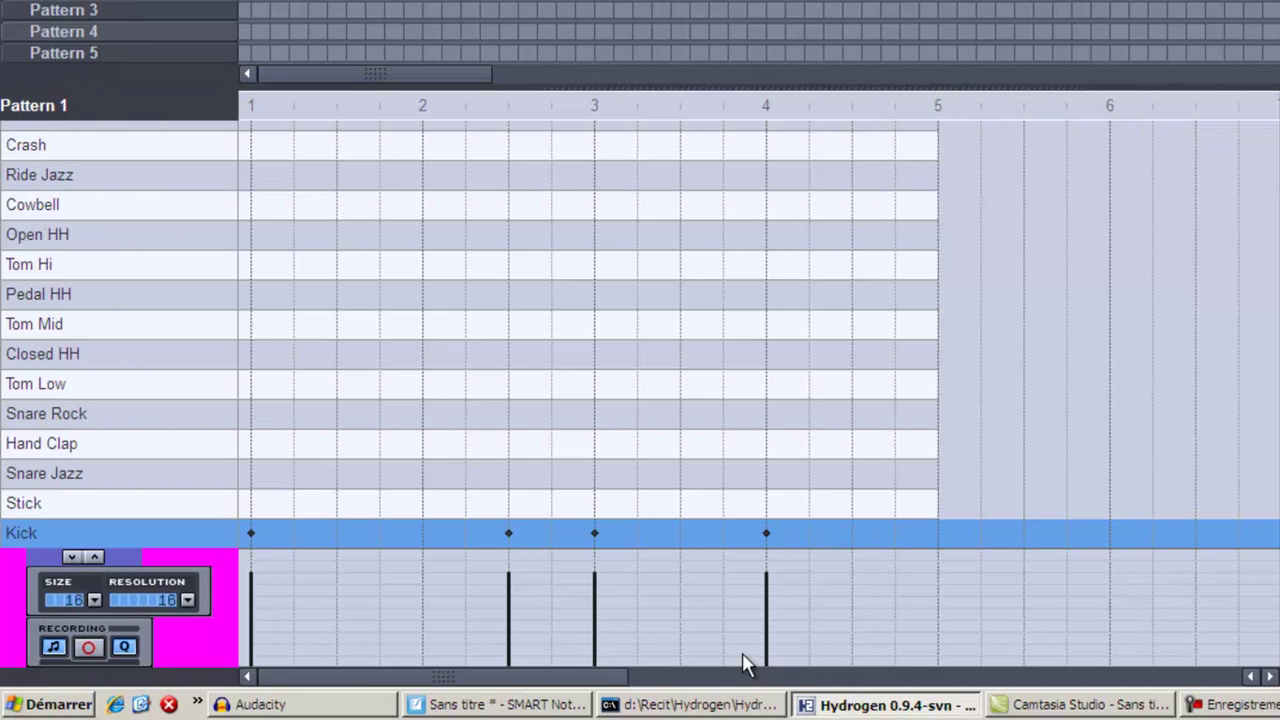
left_click_drag(594, 680, 878, 708)
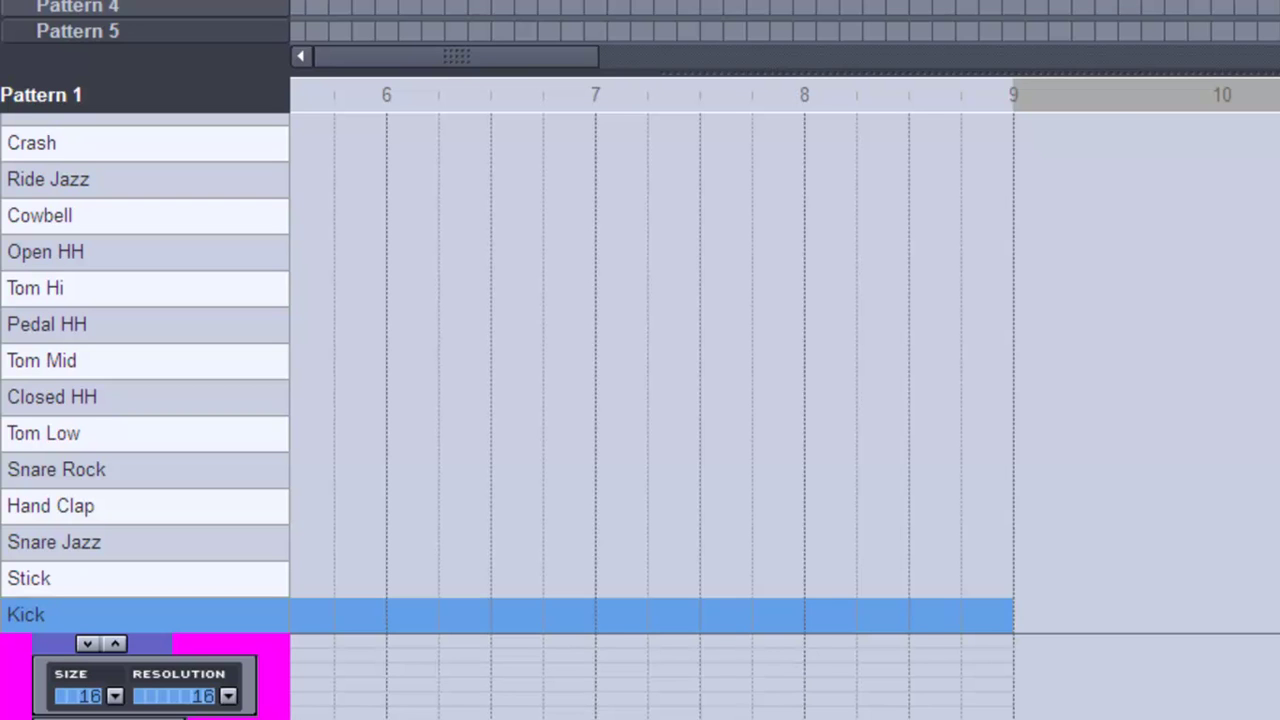
scroll(650, 372, "left", 5)
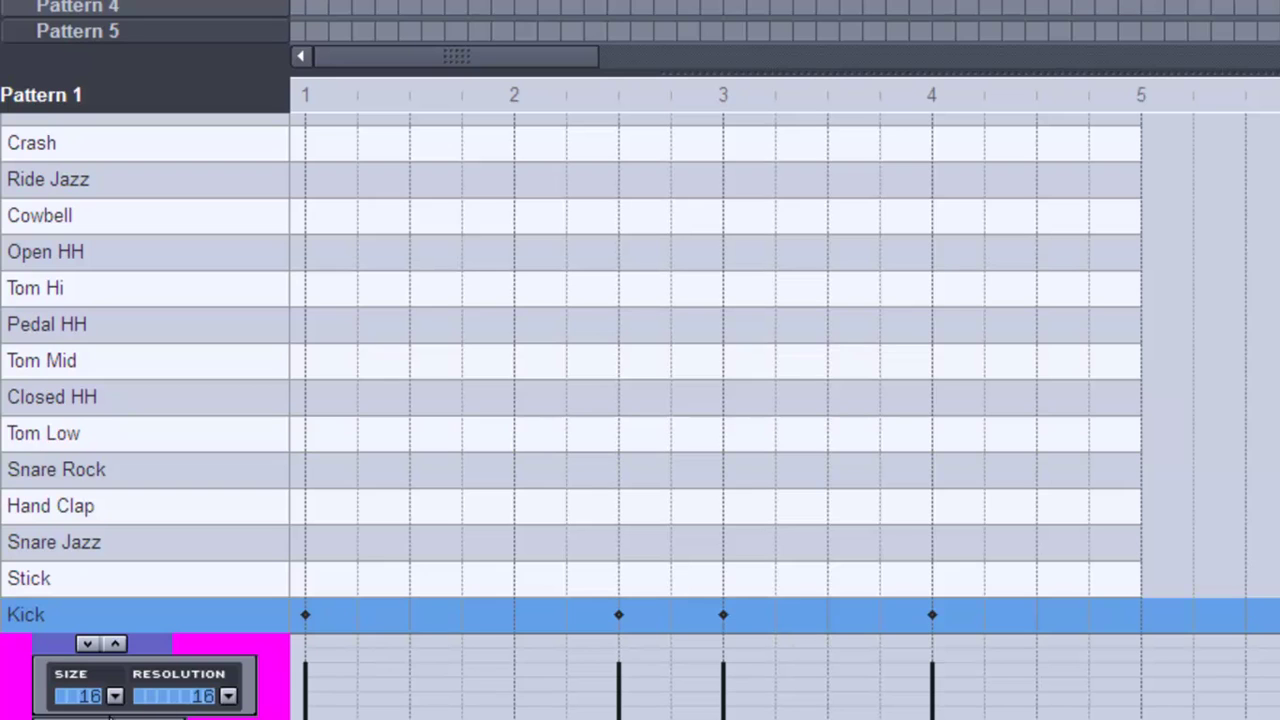
left_click(116, 697)
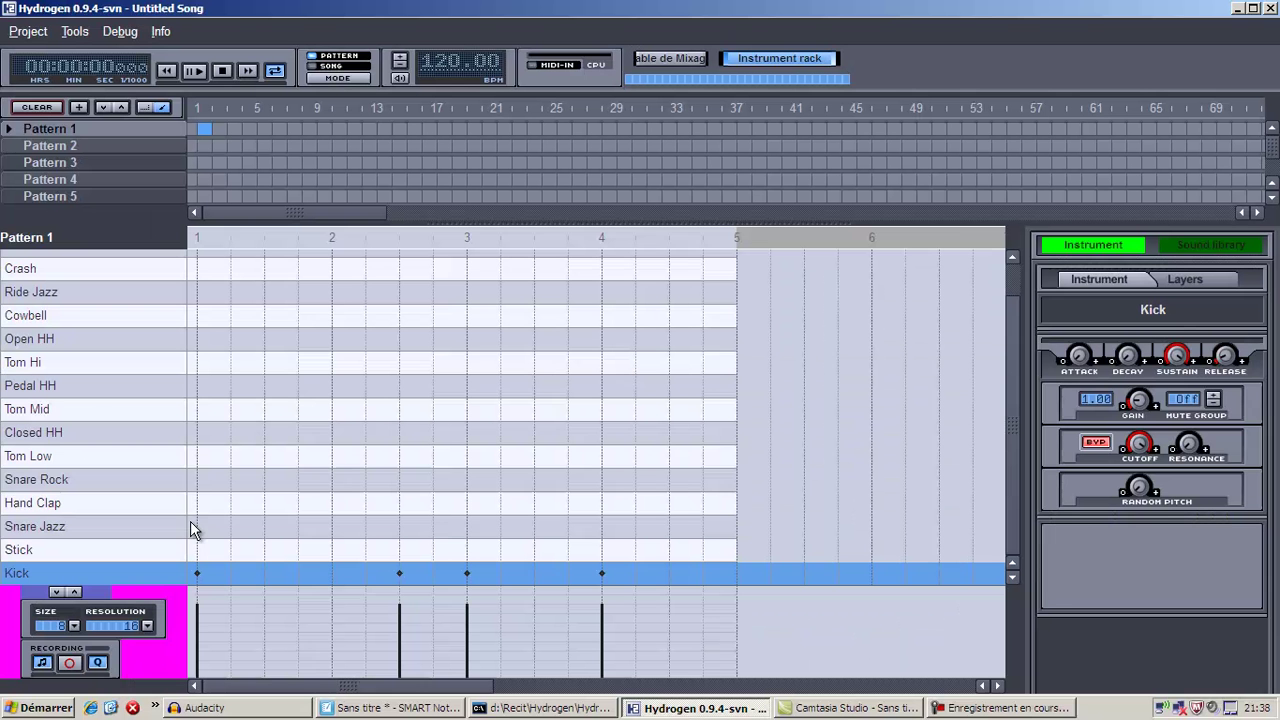
Step: Place Snare Jazz notes on beat 2, beat 4 and halfway between beats 4 and 5
left_click(332, 526)
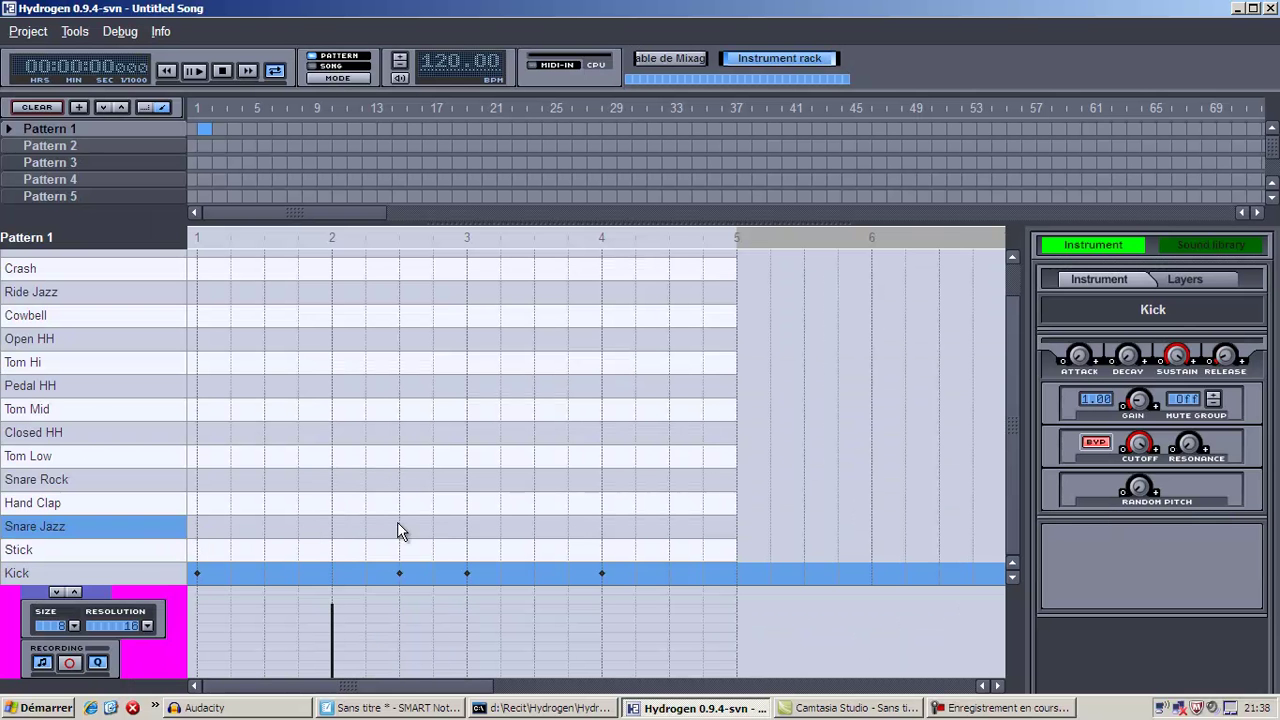
left_click(602, 526)
left_click(668, 526)
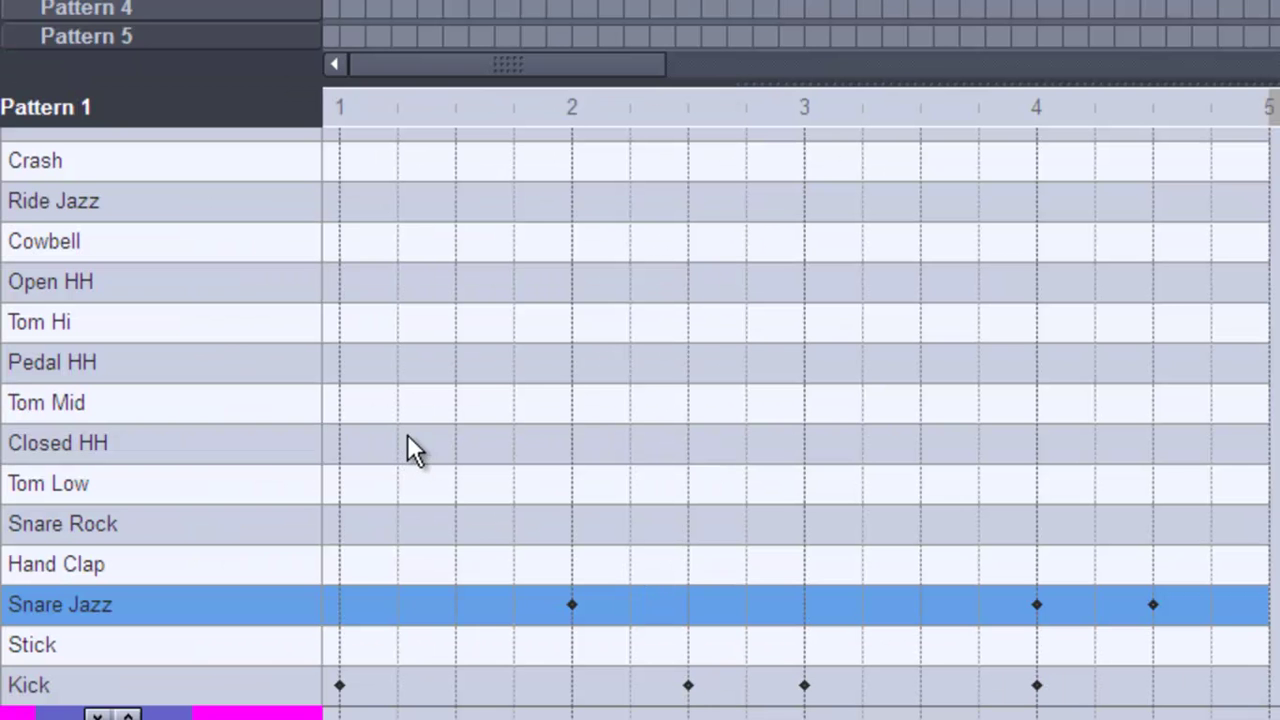
Step: Fill the whole Closed HH row with notes on every grid step of the pattern
left_click(224, 442)
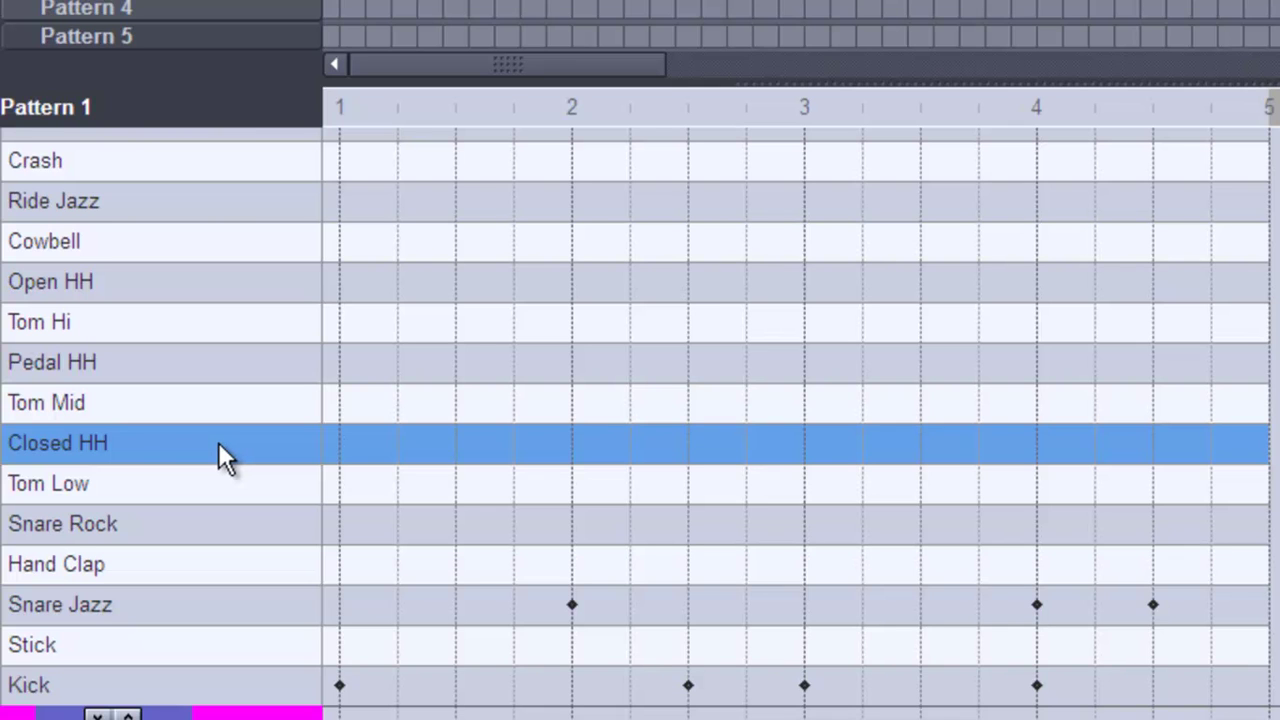
right_click(222, 456)
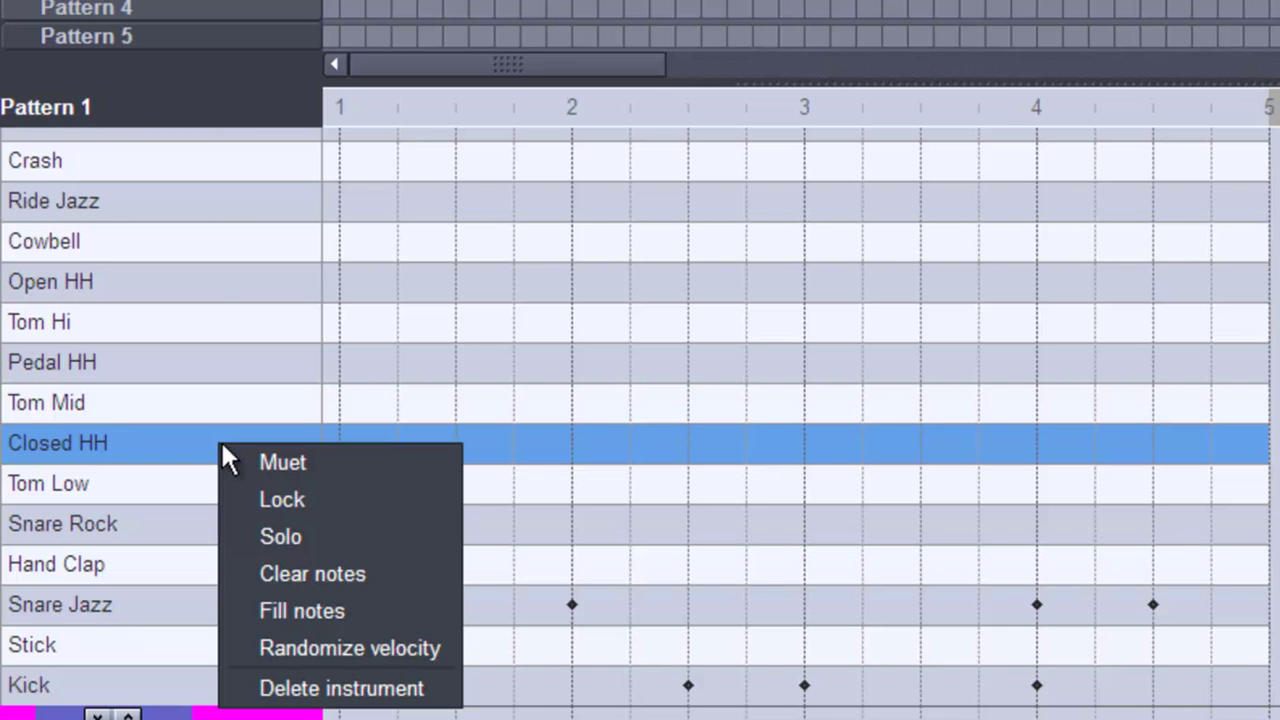
left_click(323, 613)
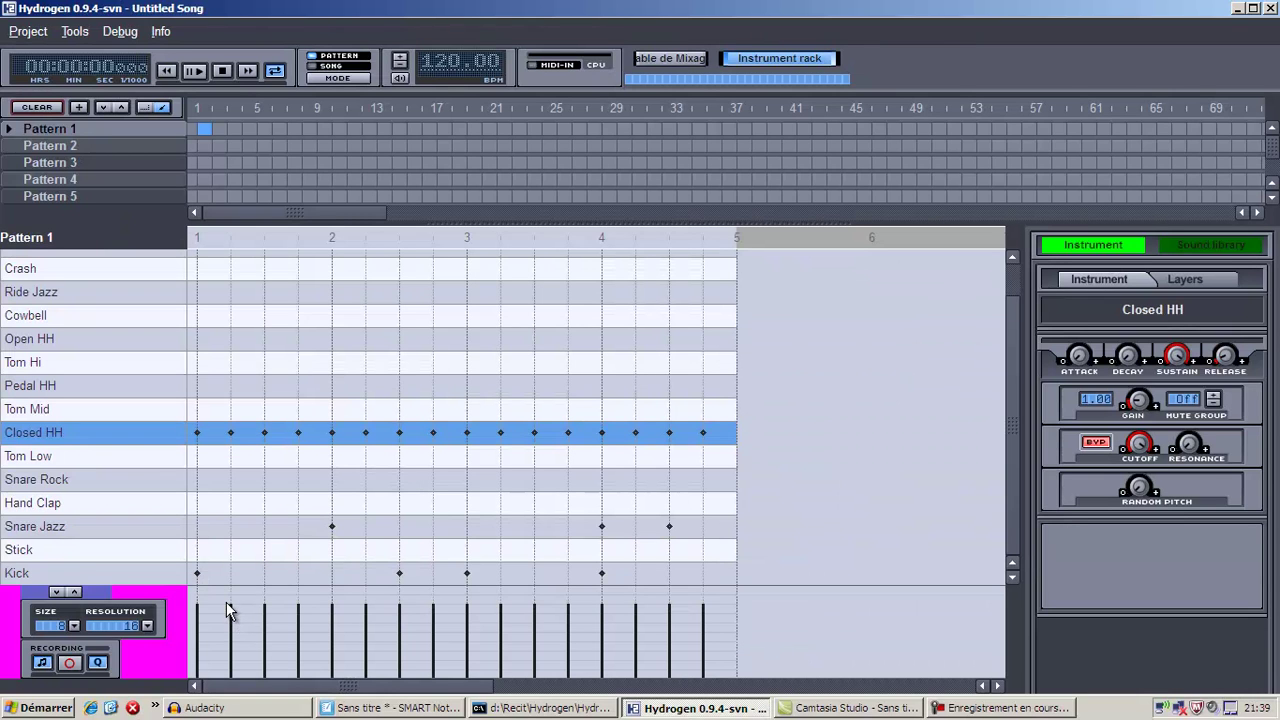
Step: Lower the velocities of several Closed HH notes to varied levels, and play the pattern back to hear it
mouse_move(226, 602)
left_mouse_down()
mouse_move(234, 623)
mouse_move(276, 640)
left_mouse_up()
left_click(314, 628)
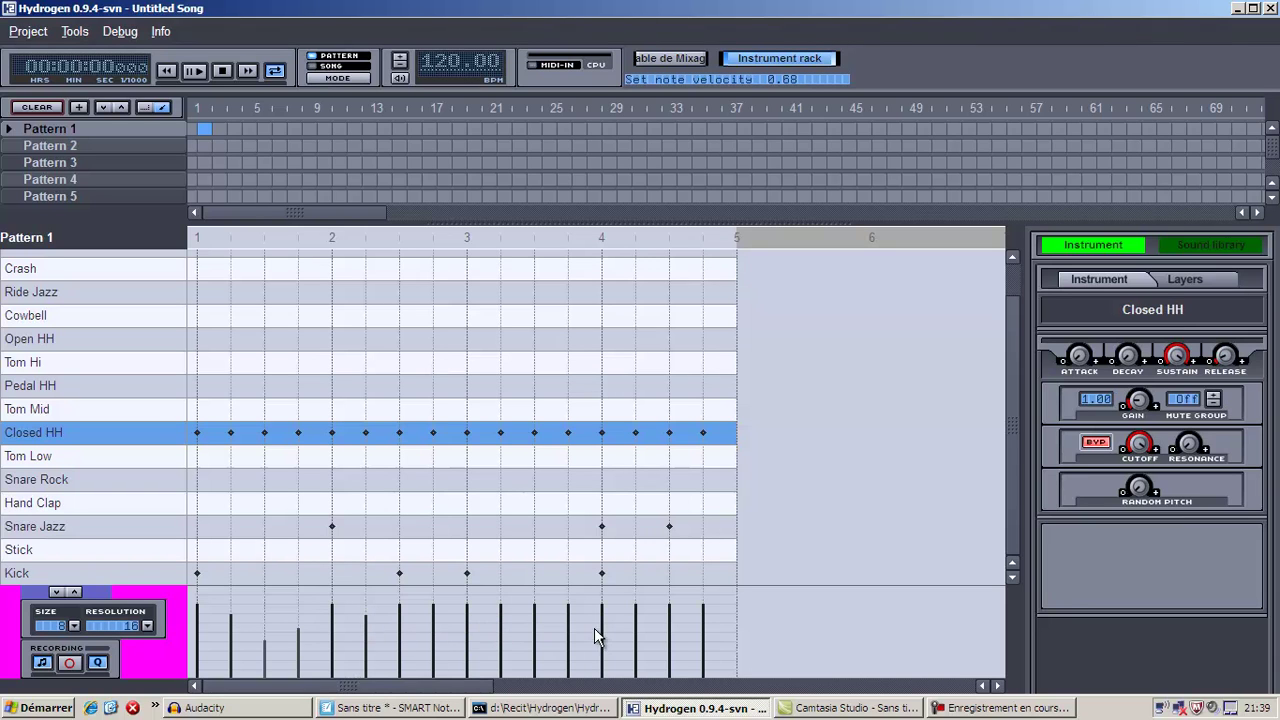
left_click(541, 612)
left_click(193, 71)
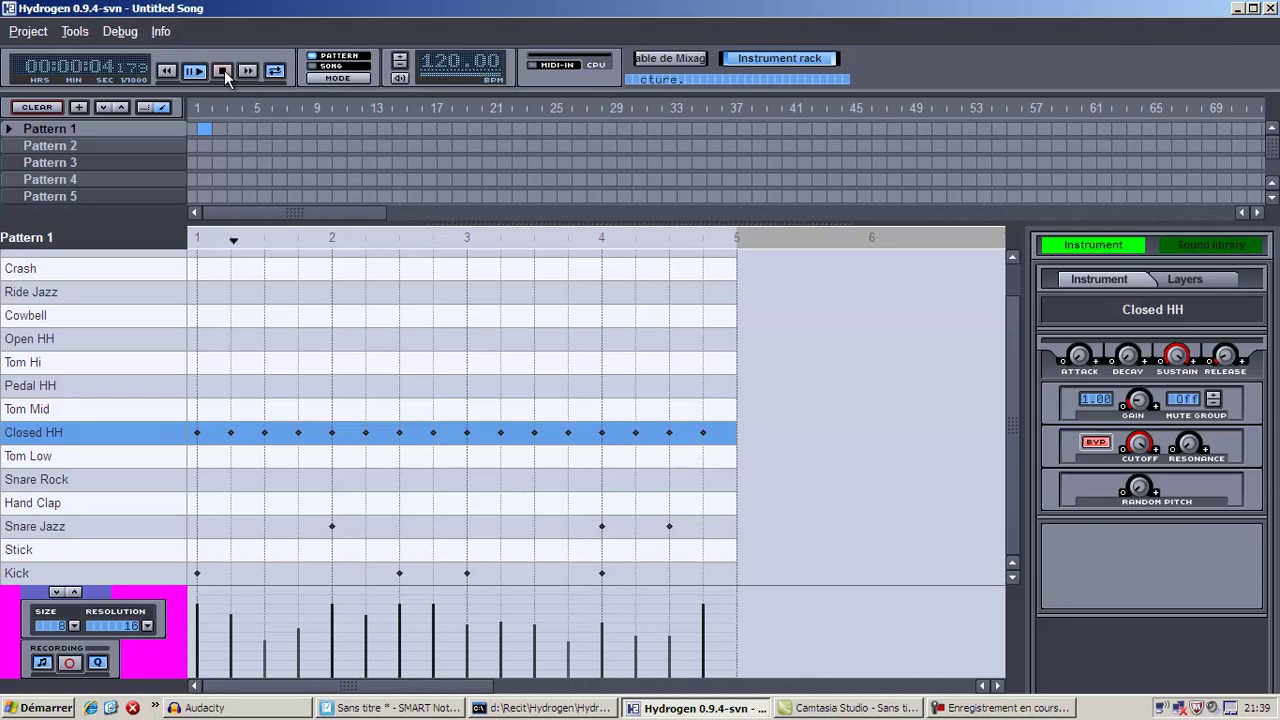
left_click(223, 71)
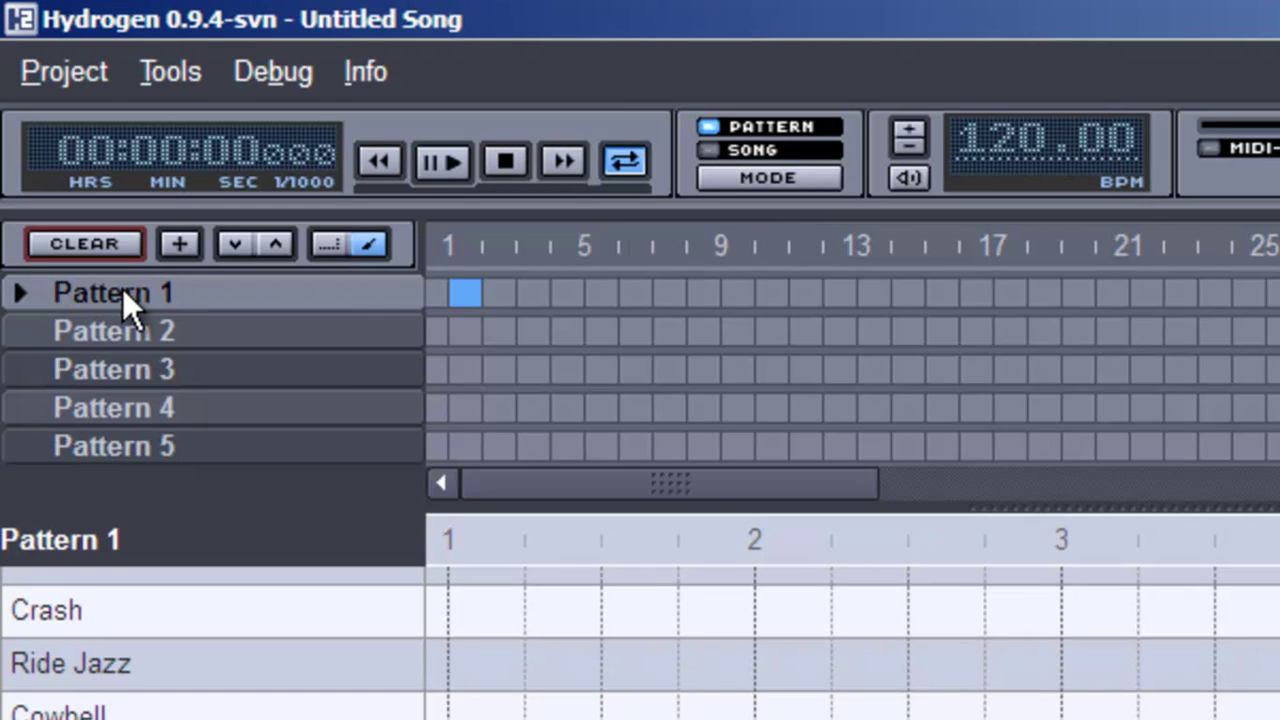
Step: Rename Pattern 1 as Motif1
right_click(122, 290)
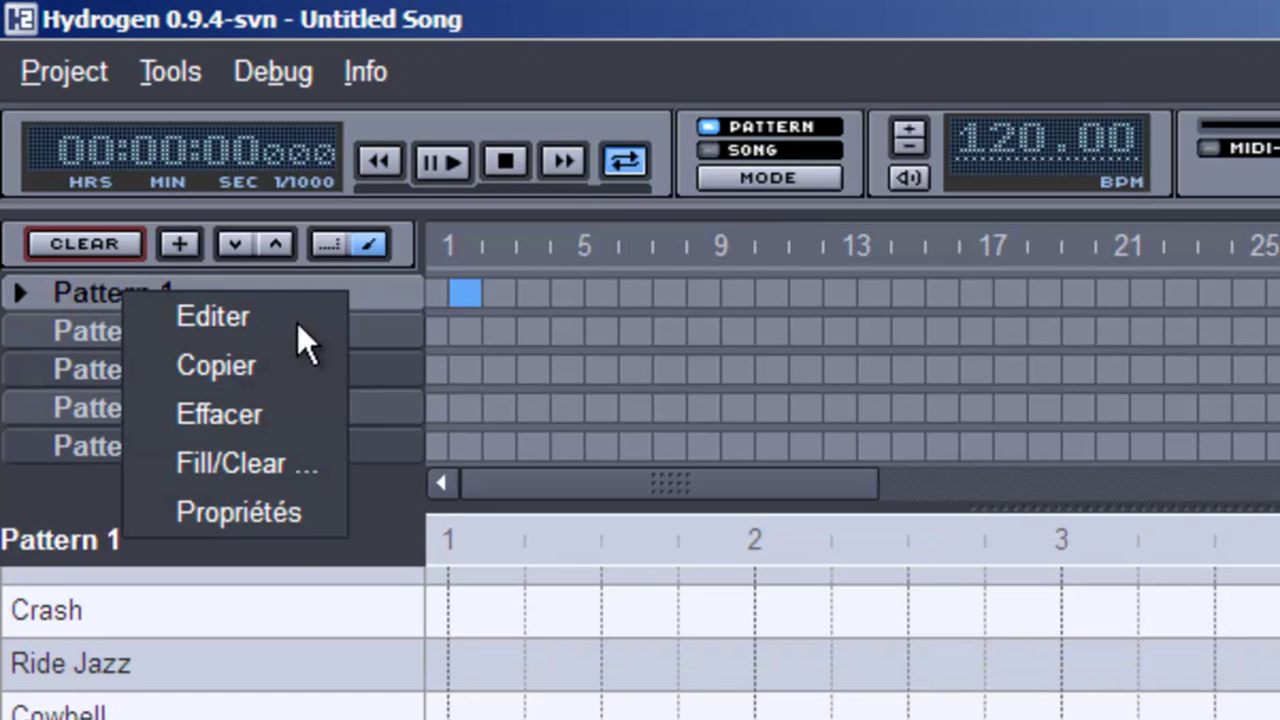
left_click(288, 514)
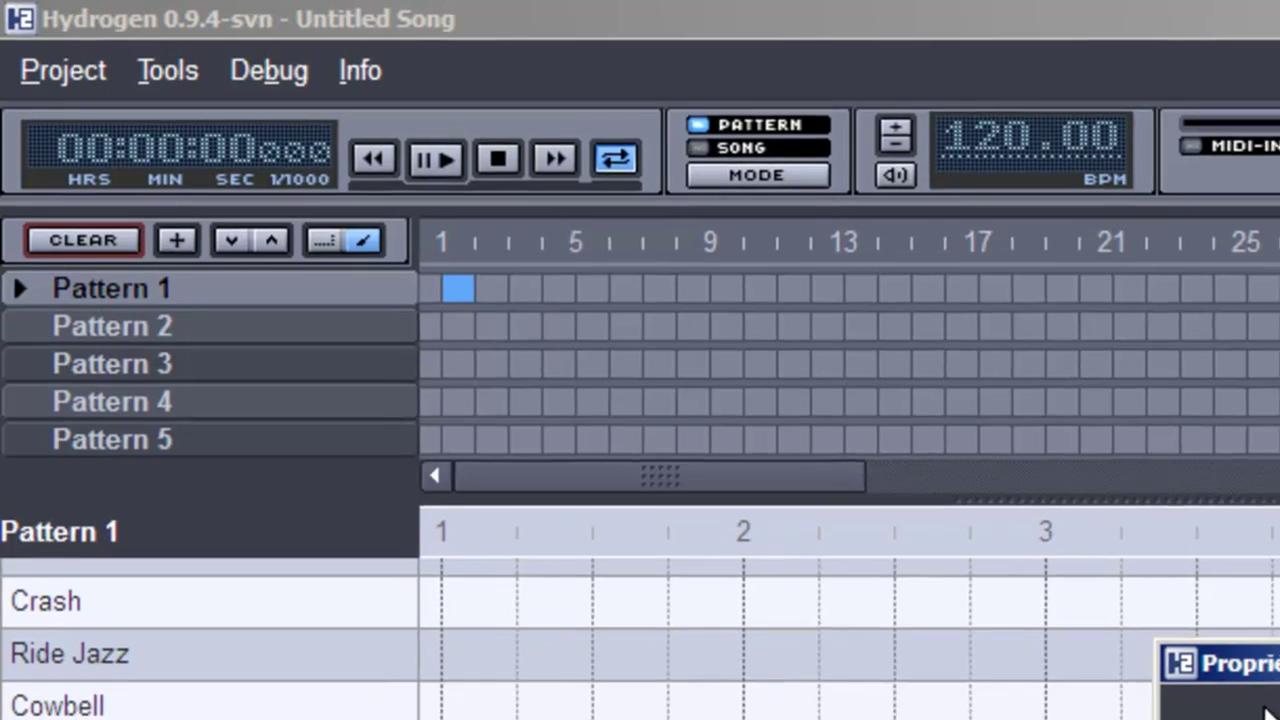
type("Motif1")
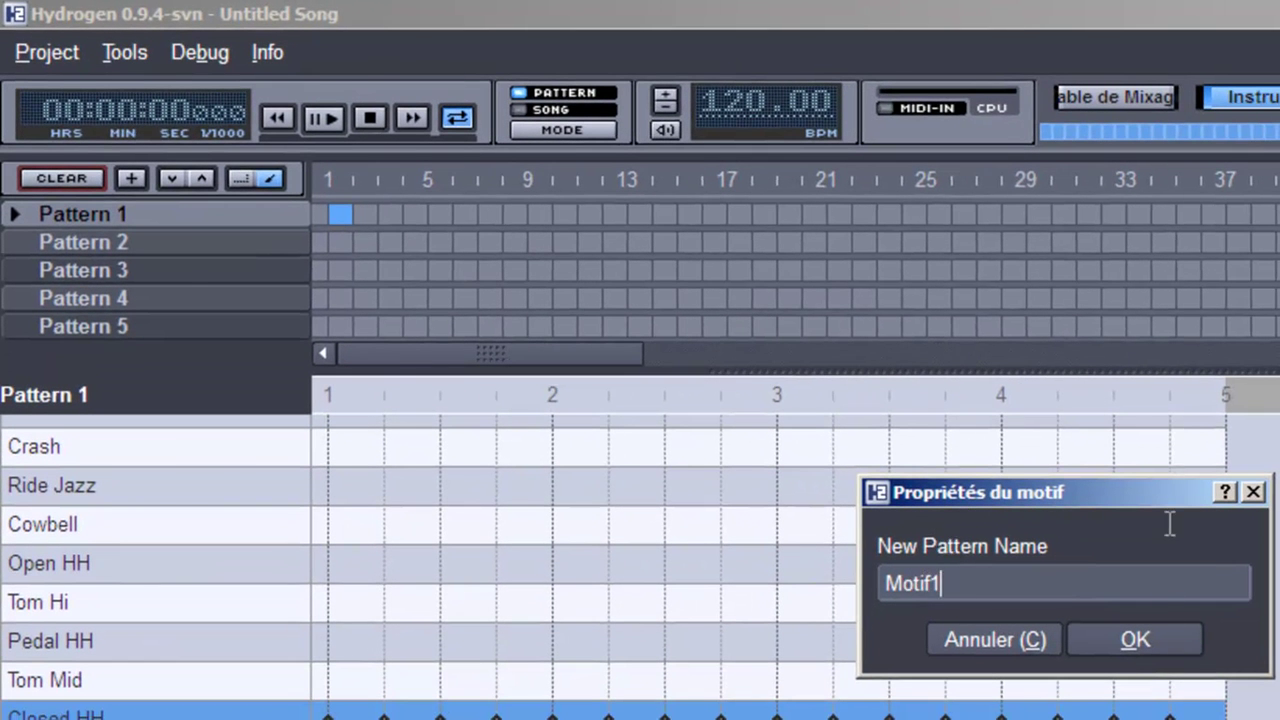
key("Return")
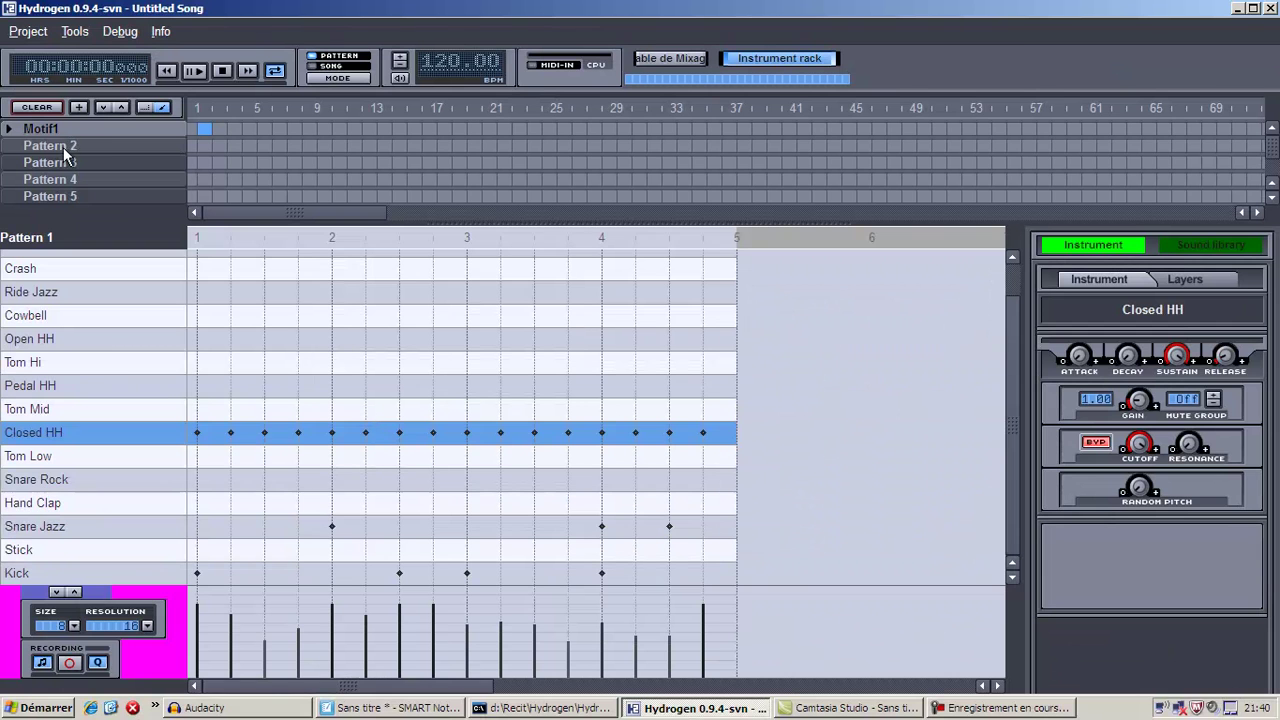
Step: Duplicate the Motif1 pattern under the name Motif2
right_click(50, 126)
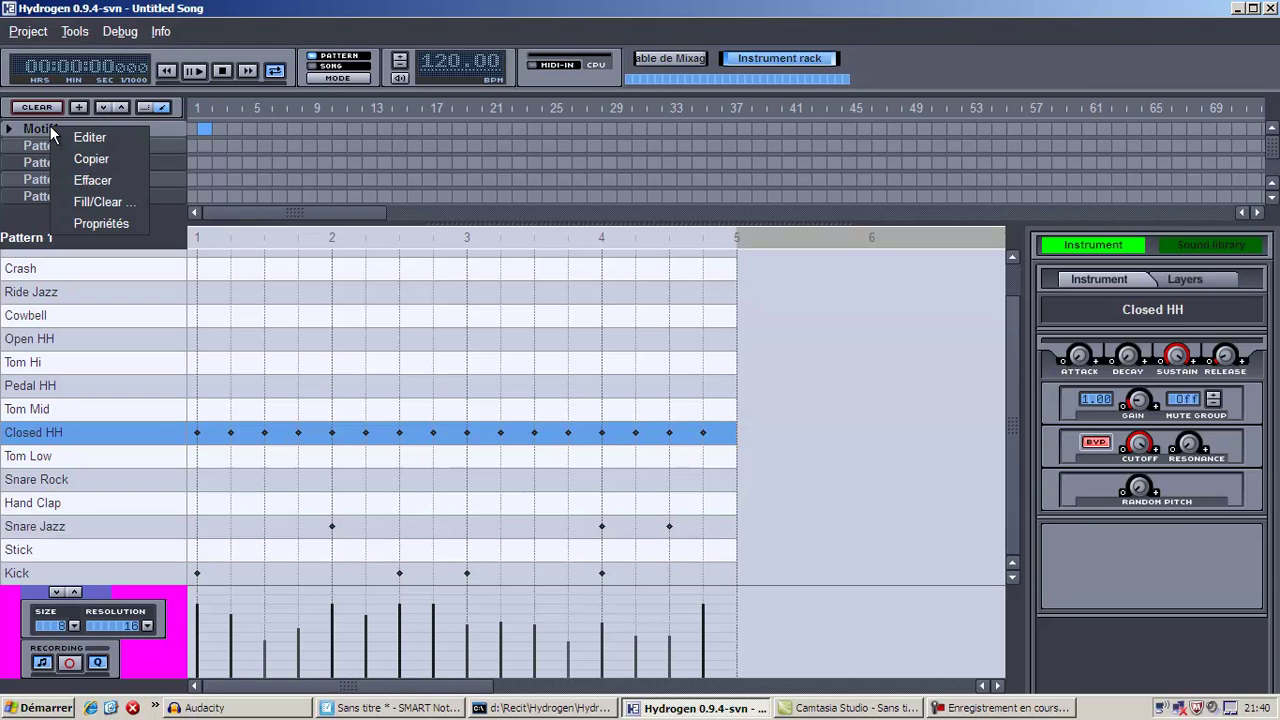
left_click(95, 160)
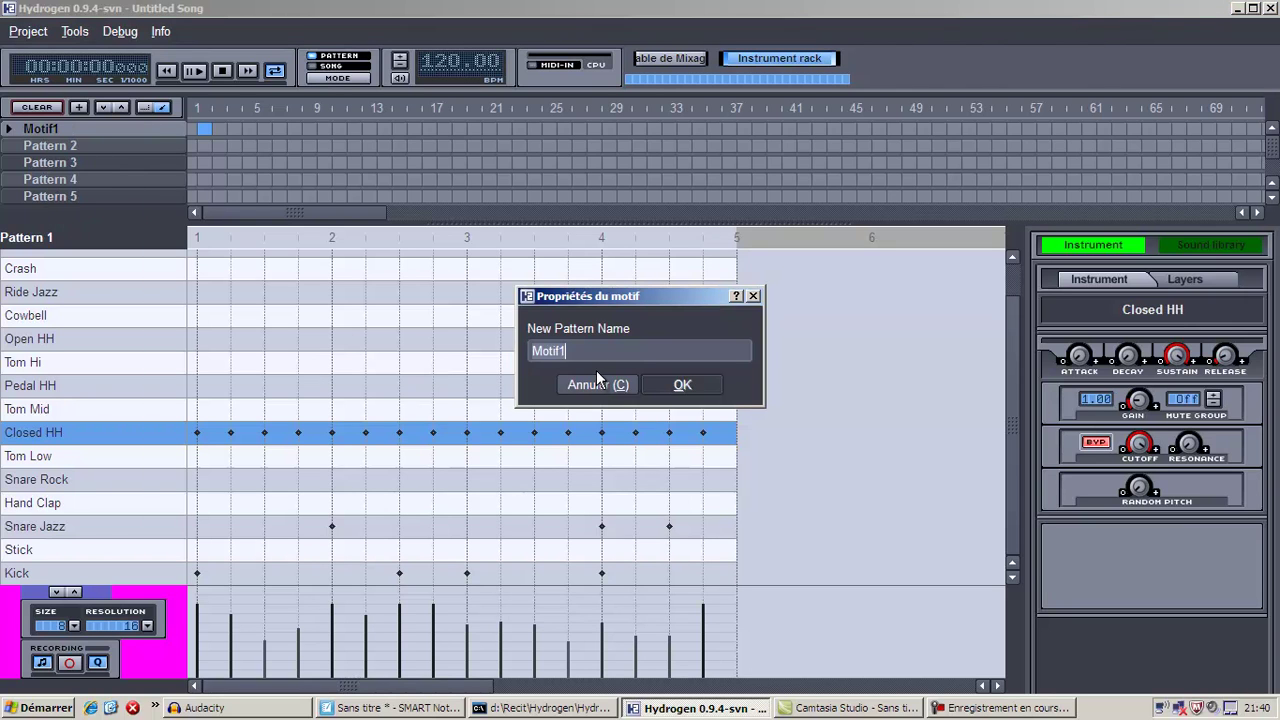
key("BackSpace")
type("2")
key("Return")
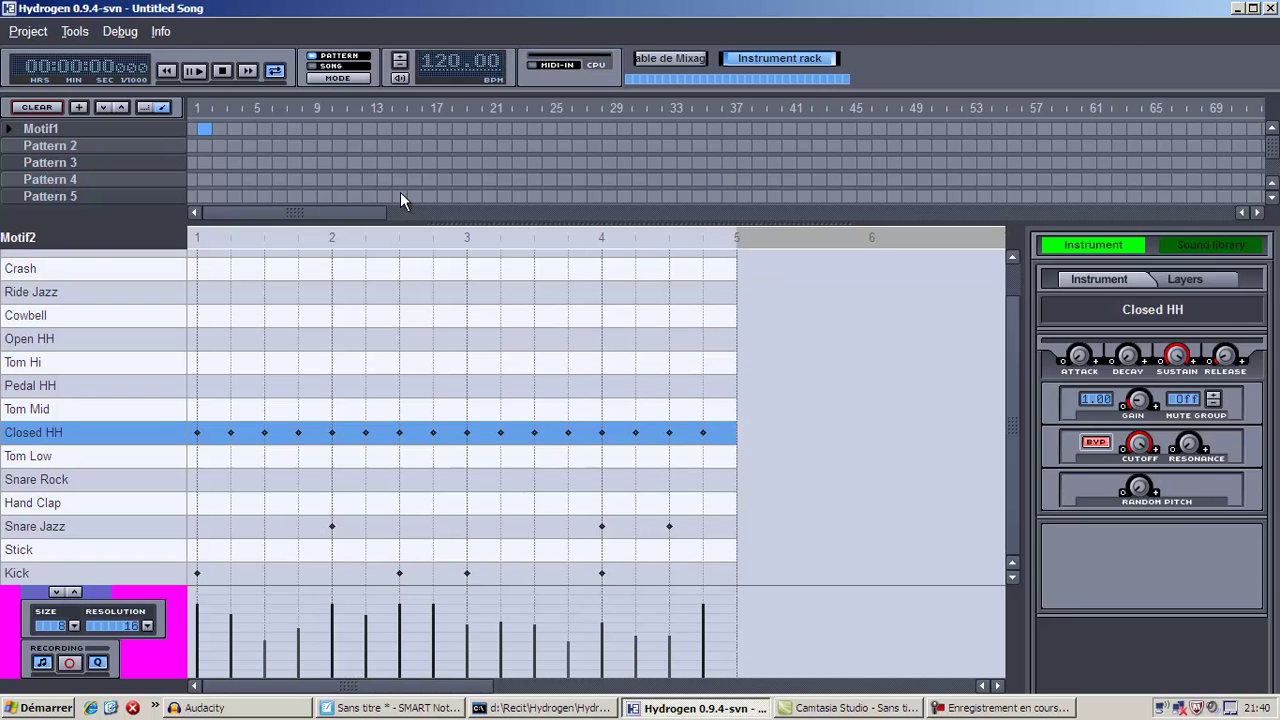
Step: Move the Motif2 pattern up the song editor's pattern list until it sits directly below Motif1
left_click_drag(1273, 151, 1273, 178)
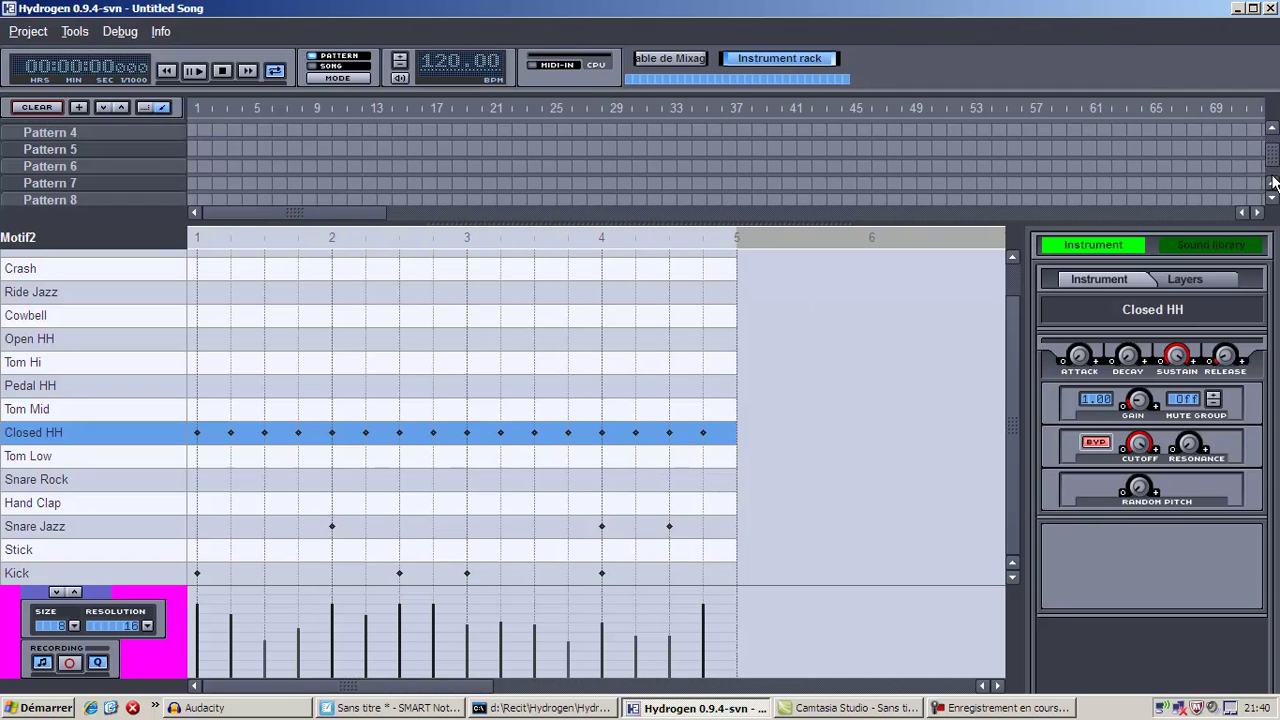
left_click(119, 104)
left_click(119, 104)
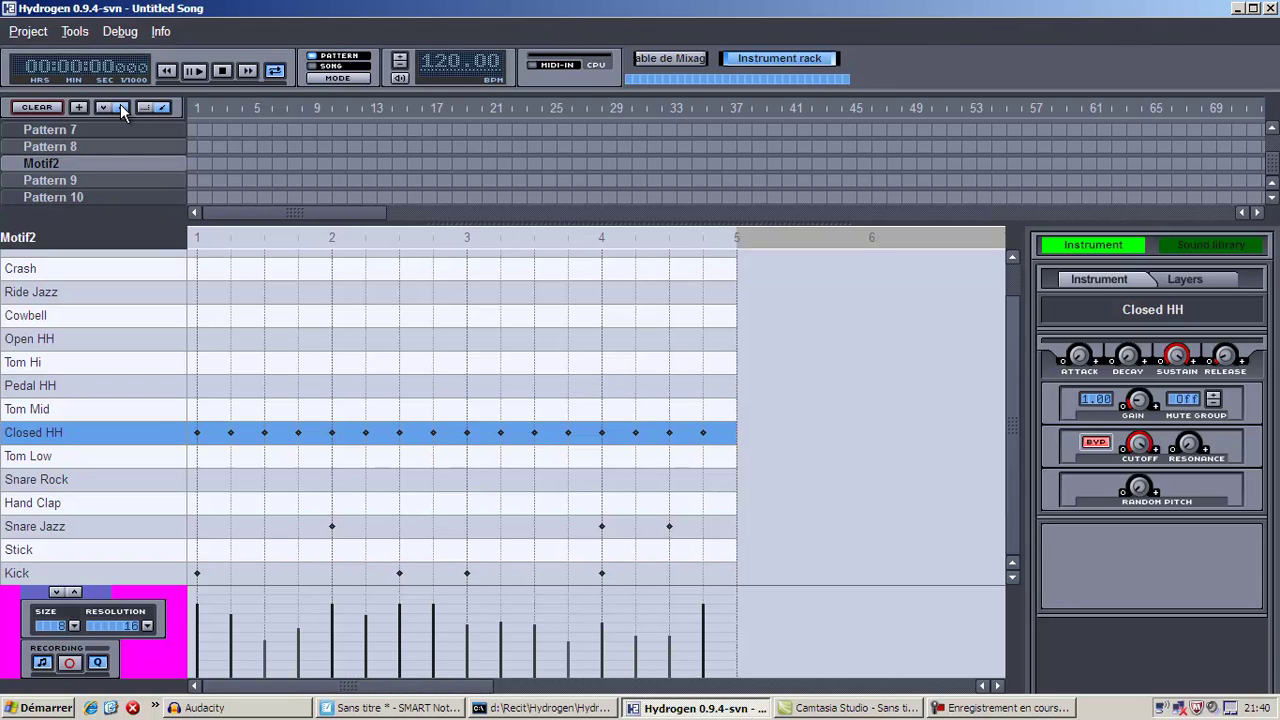
left_click(120, 104)
left_click(120, 104)
left_click(121, 104)
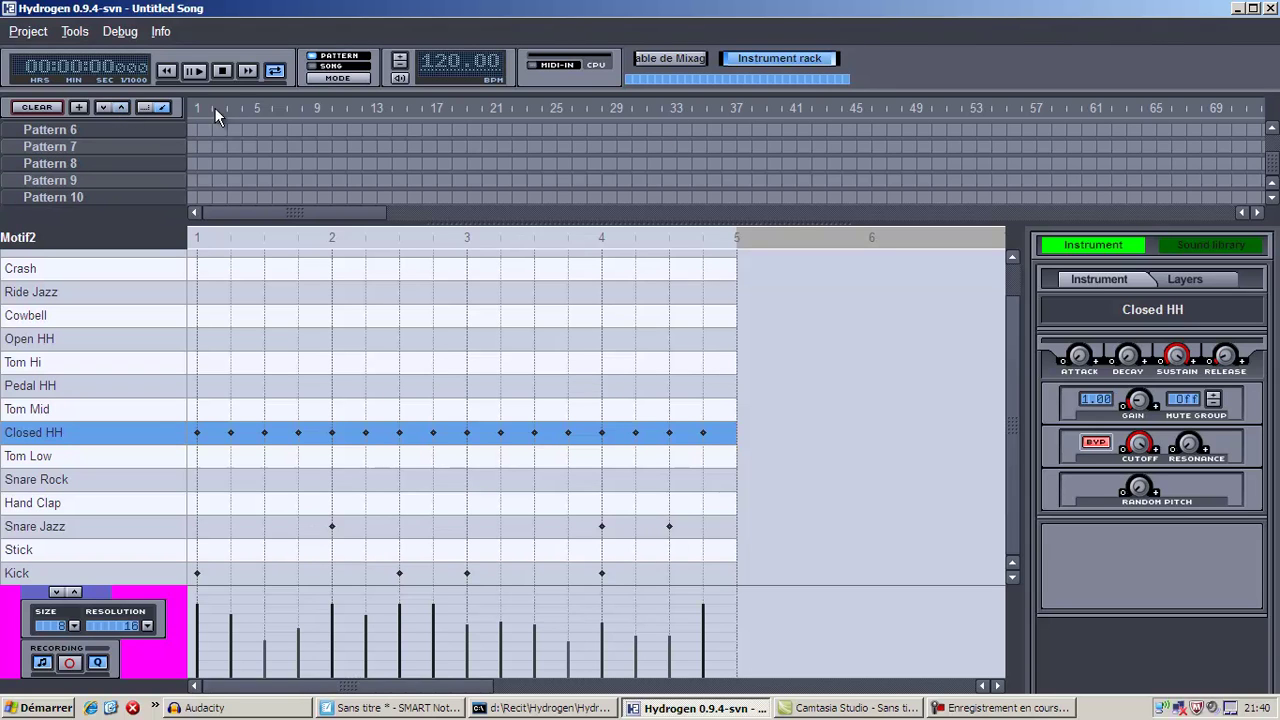
scroll(1099, 154, "up", 2)
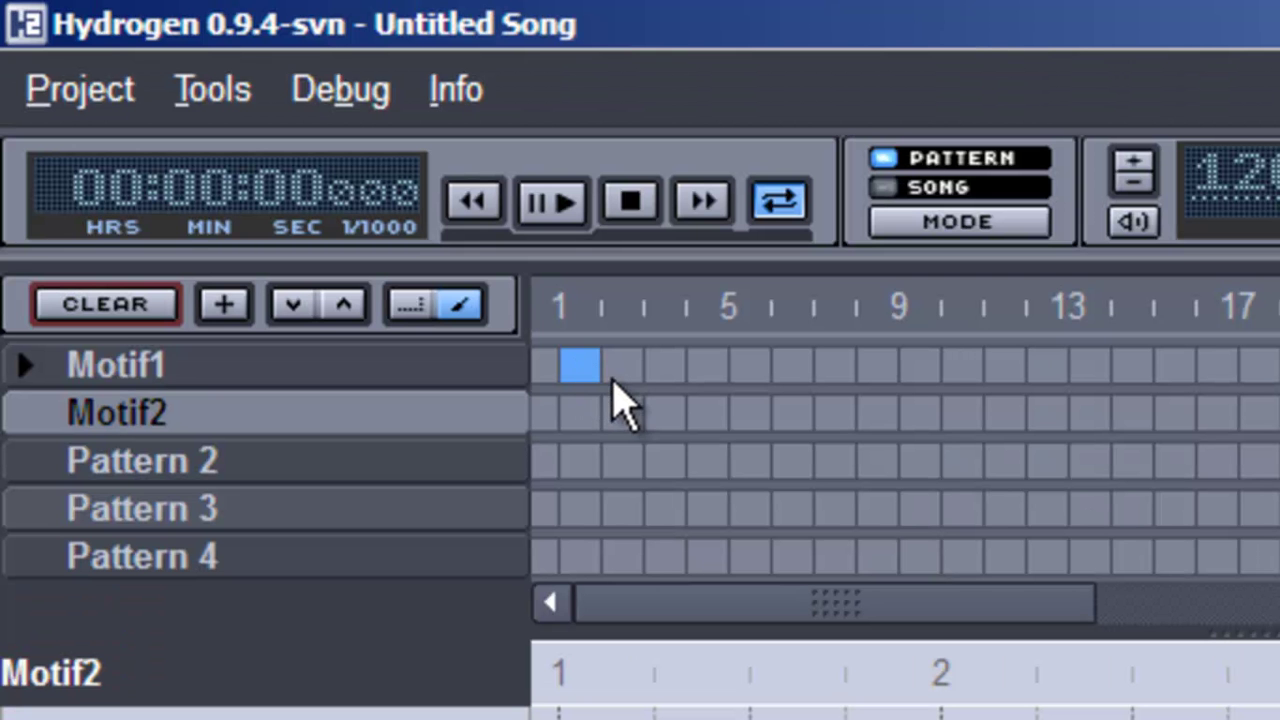
Step: Arrange the song by placing Motif2 in column 2 and Motif1 again in column 3 of the song editor
left_click(620, 412)
left_click(664, 367)
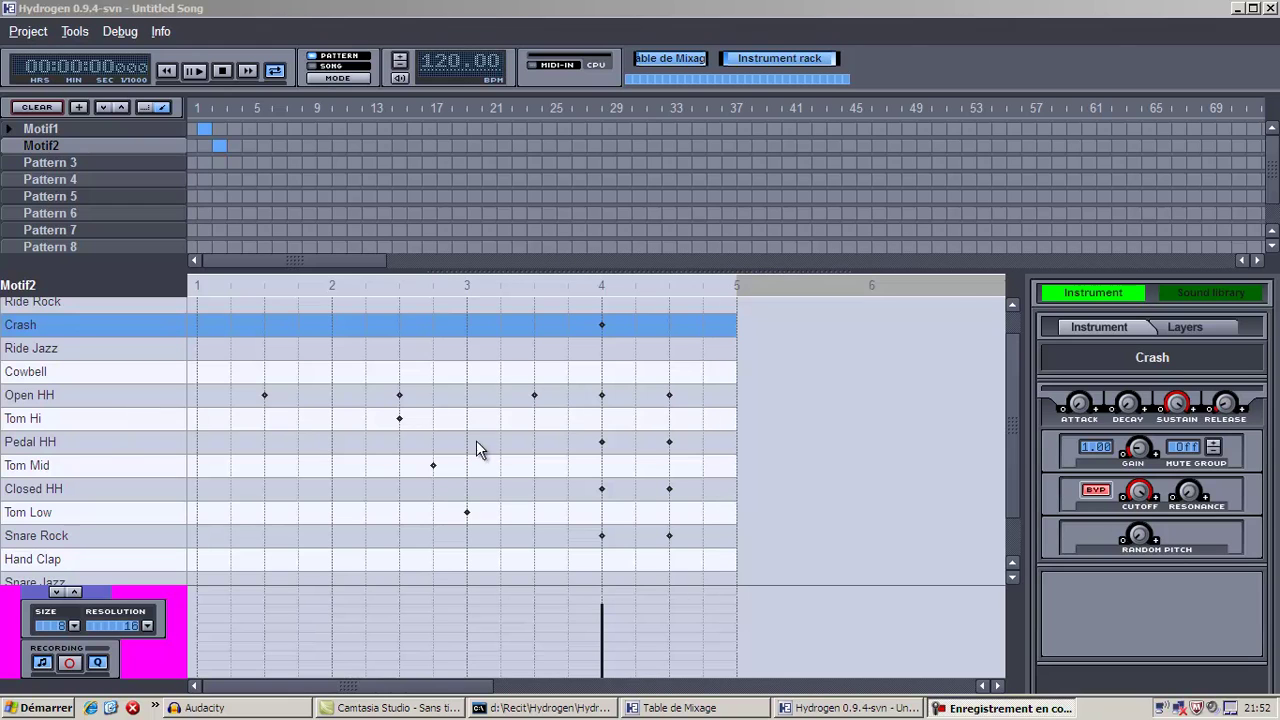
Step: Play back the Motif2 pattern on its own in Pattern mode to hear it
left_click(200, 67)
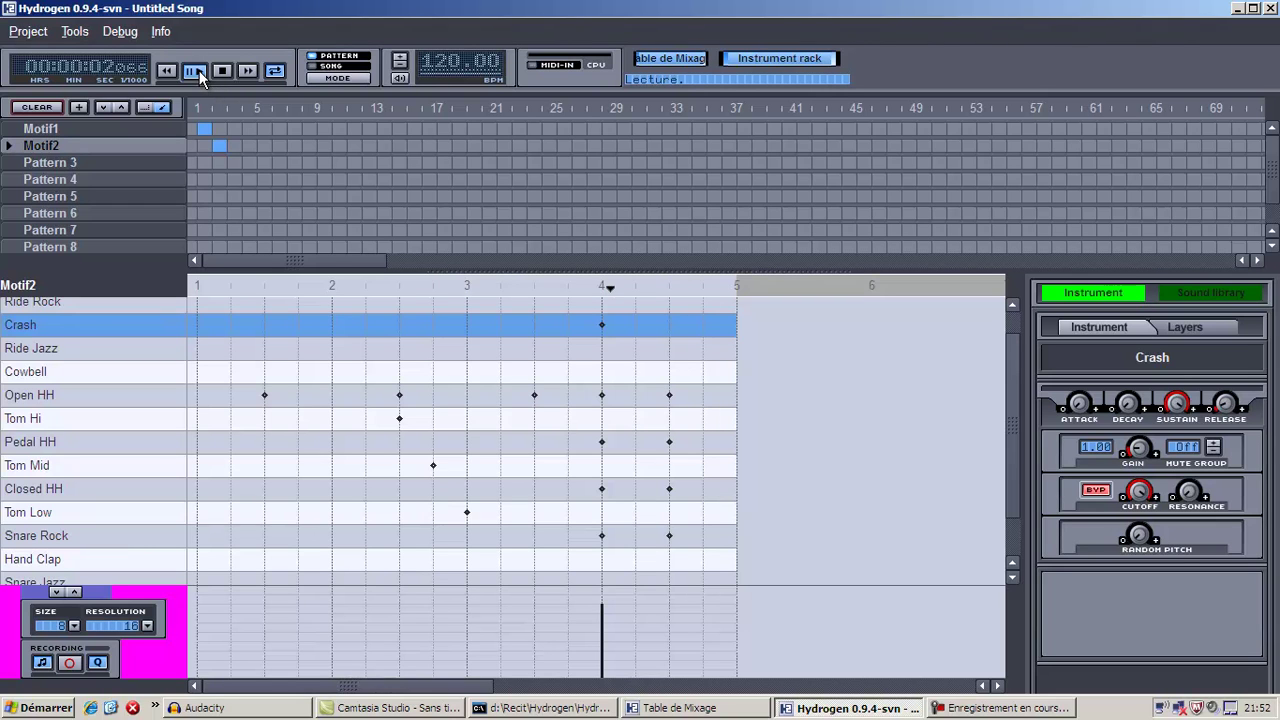
left_click(199, 70)
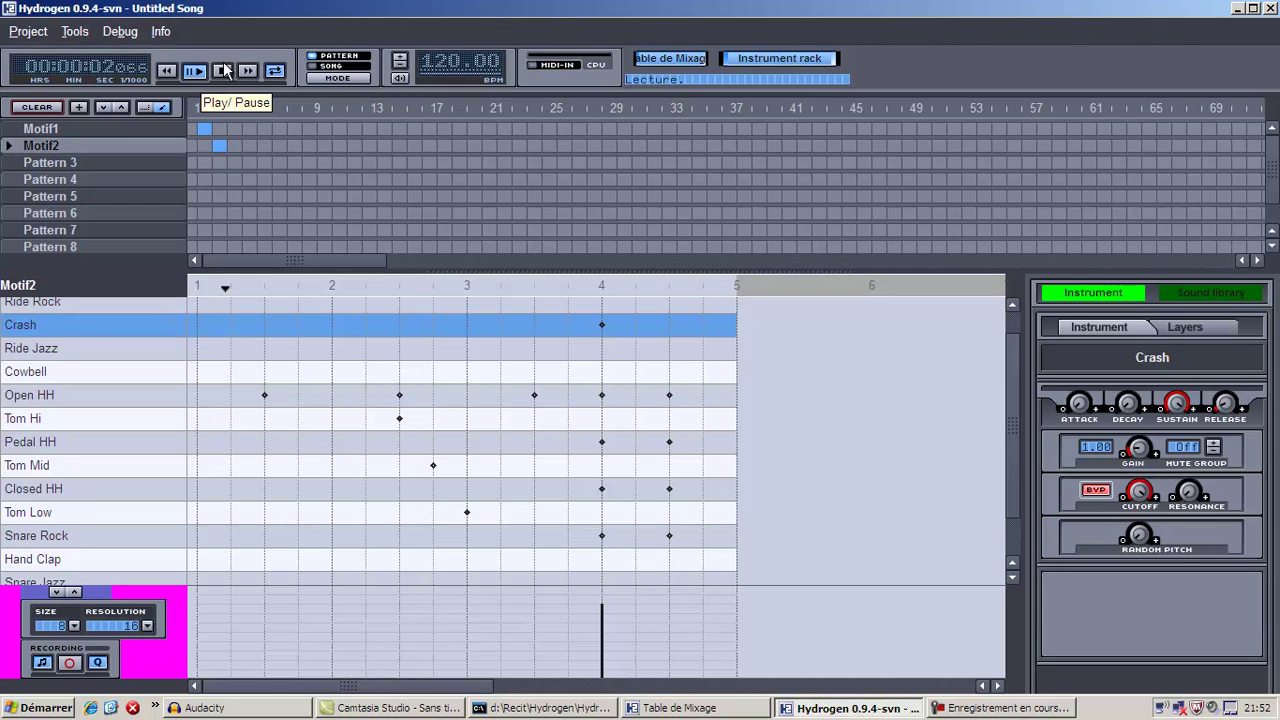
Step: Switch playback to Song mode, listen to the looped Motif1–Motif2–Motif1 sequence, and stop it
left_click(334, 77)
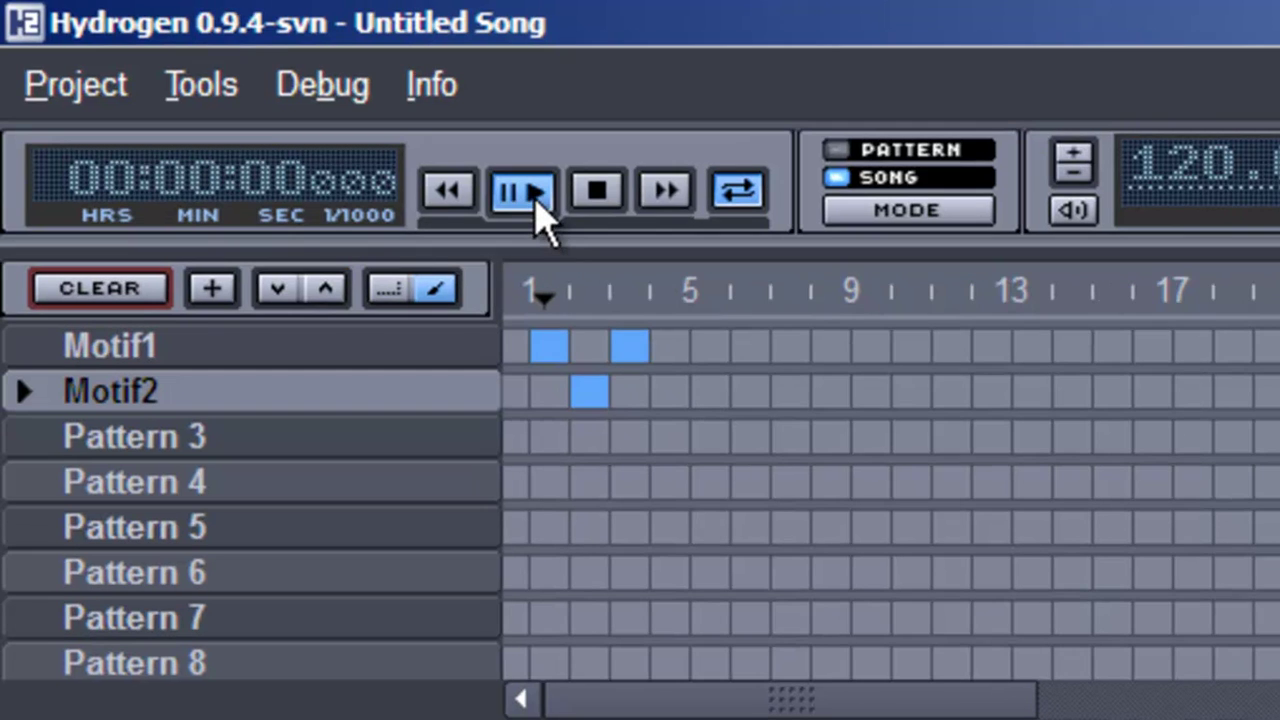
left_click(538, 200)
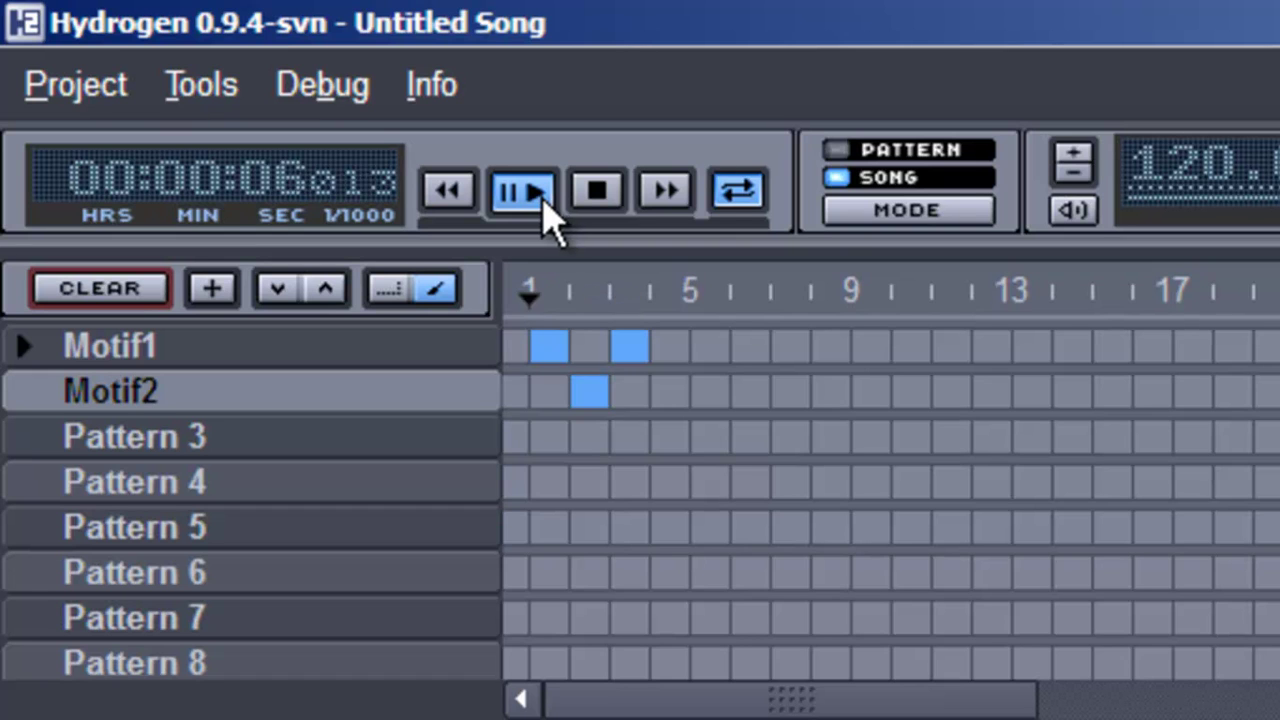
left_click(543, 198)
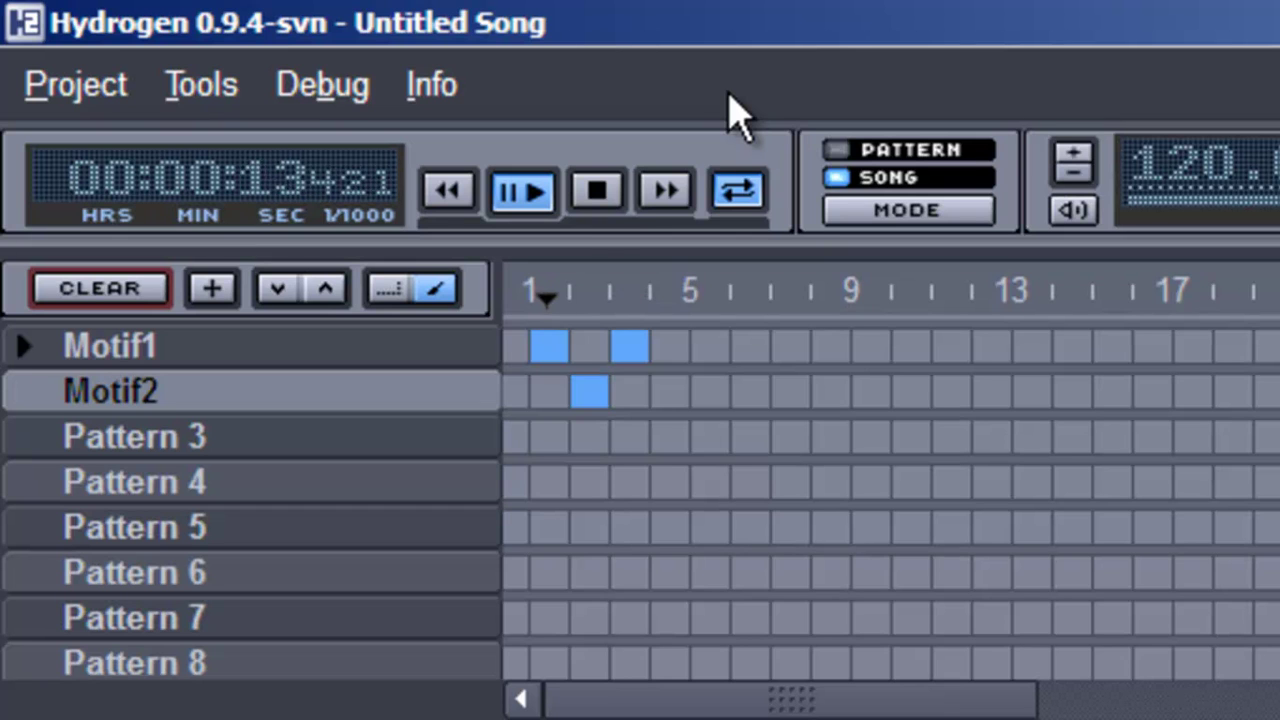
left_click(598, 195)
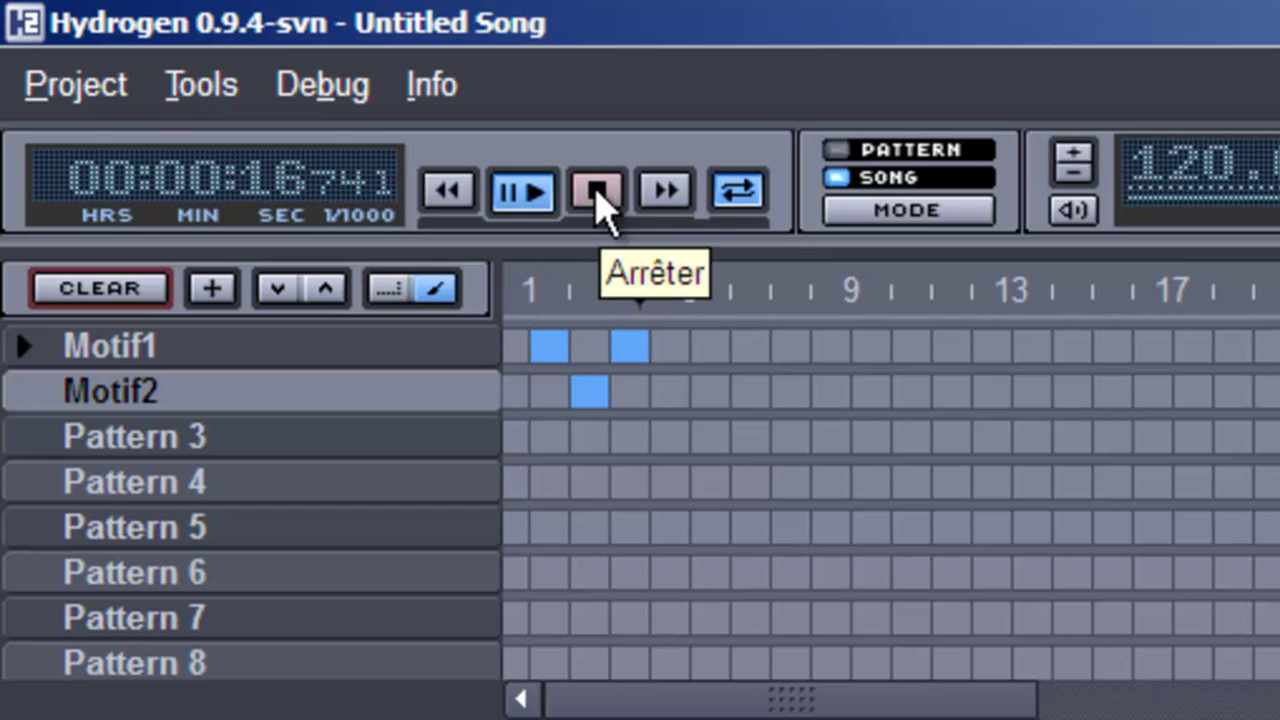
left_click(598, 195)
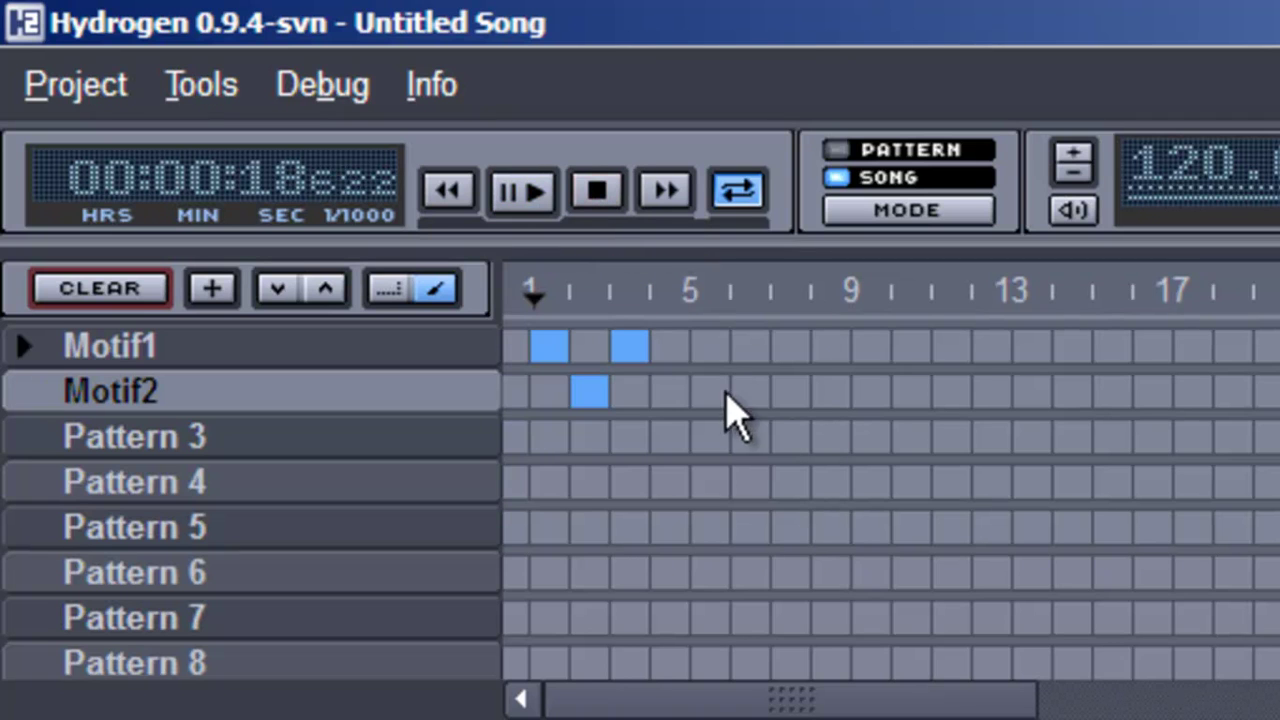